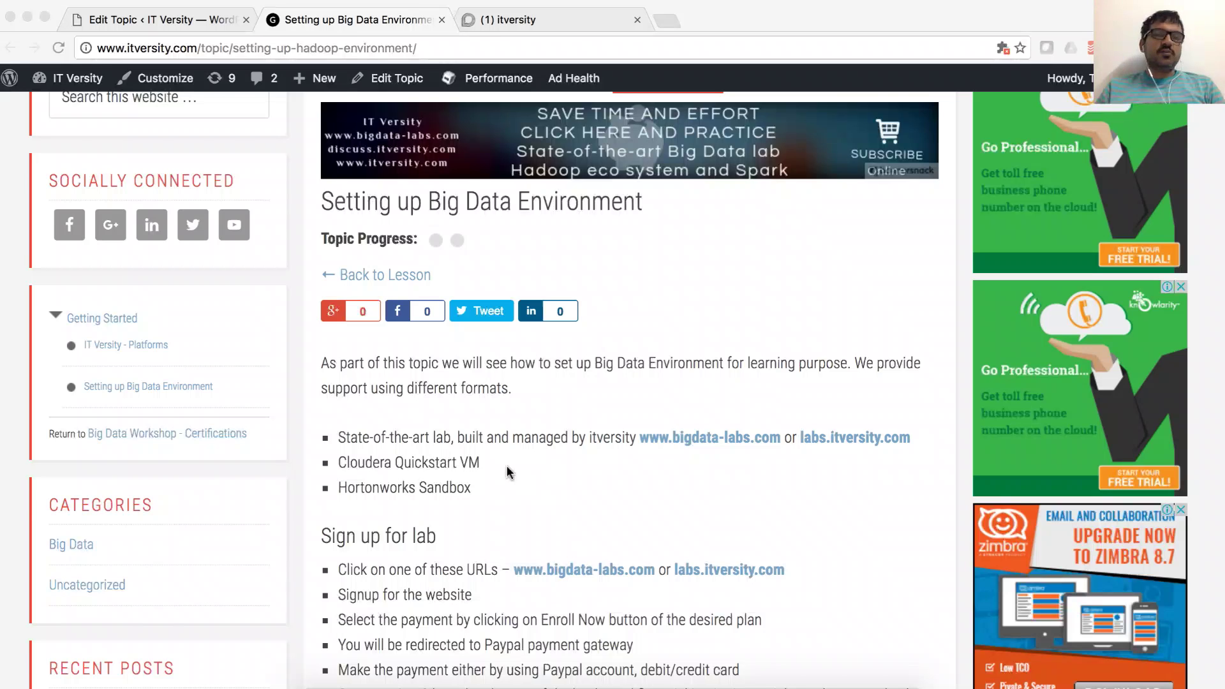
Step: Look at the Discourse forum's web address, then go back to the 'Setting up Big Data Environment' article tab
click(513, 19)
click(367, 56)
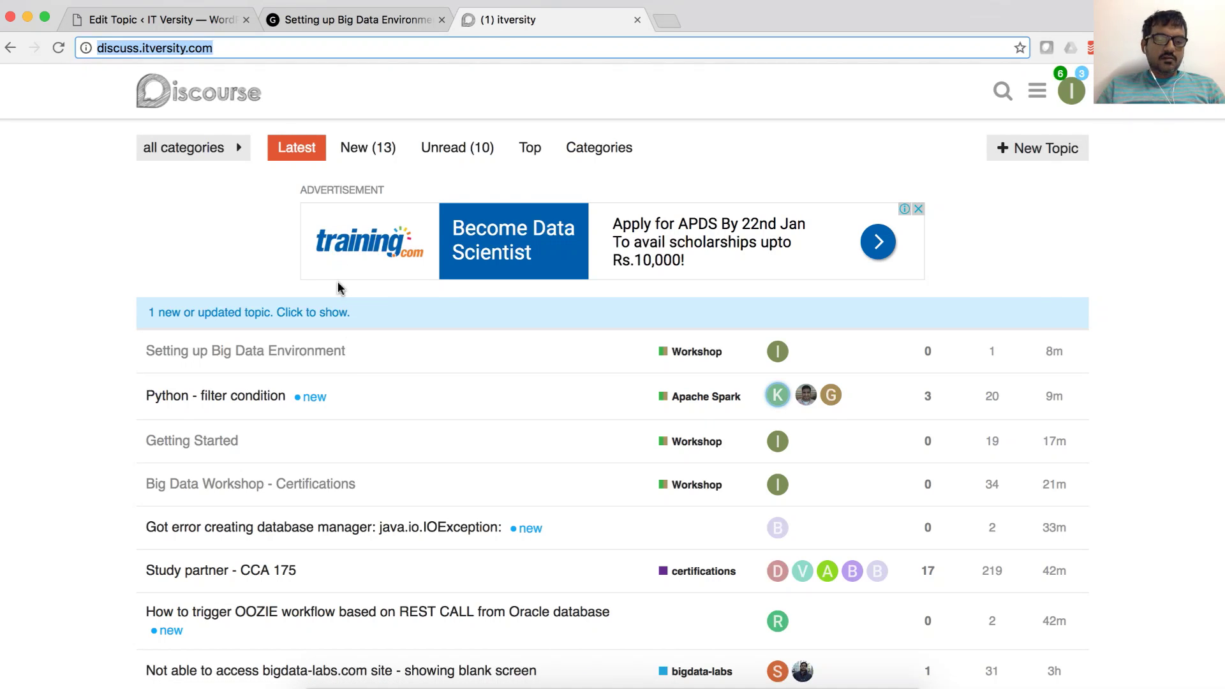
click(358, 19)
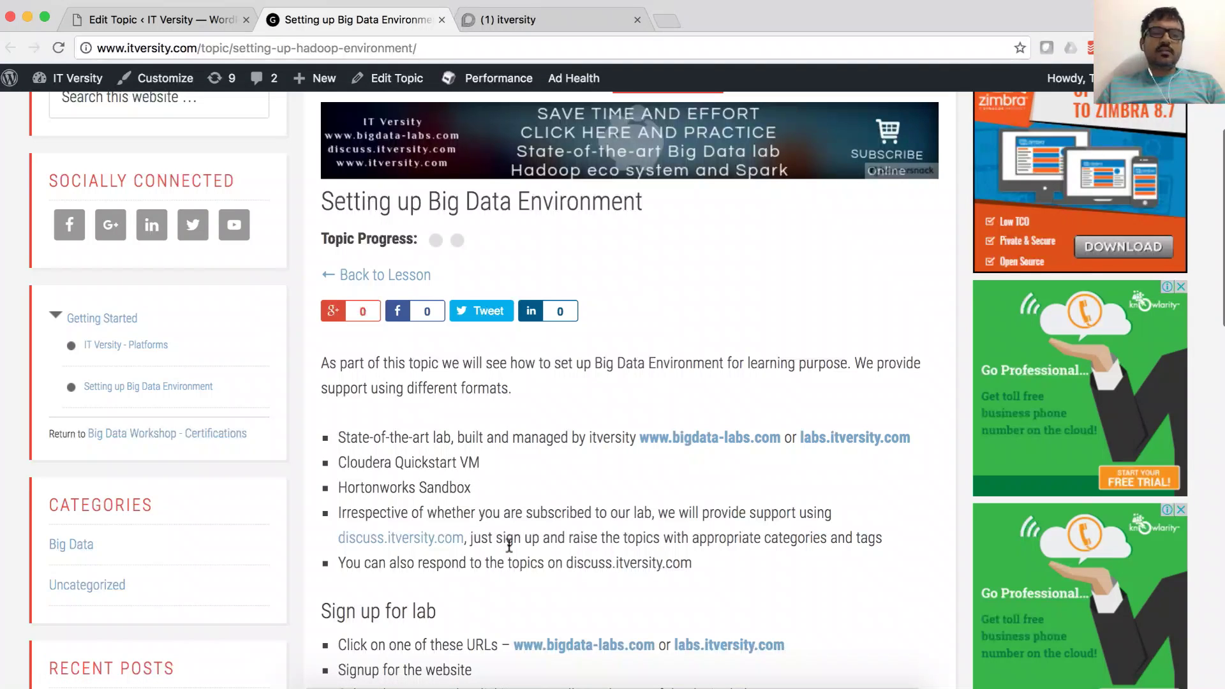
scroll(509, 544, down, 2)
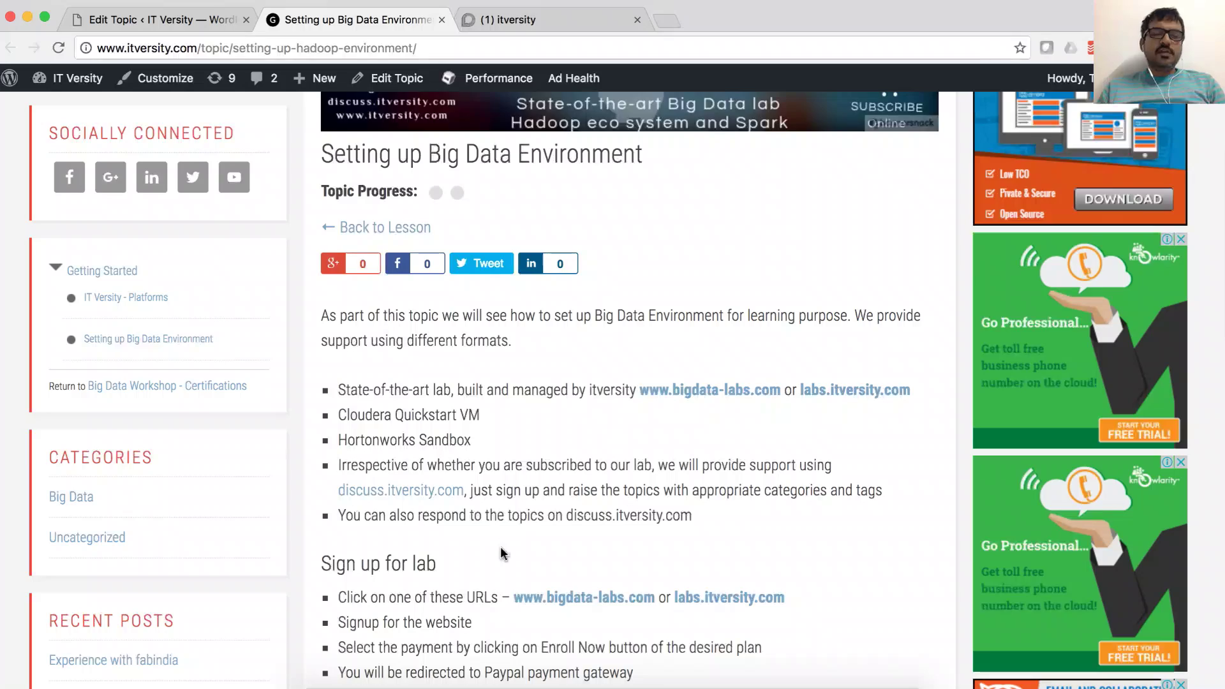
scroll(503, 554, down, 10)
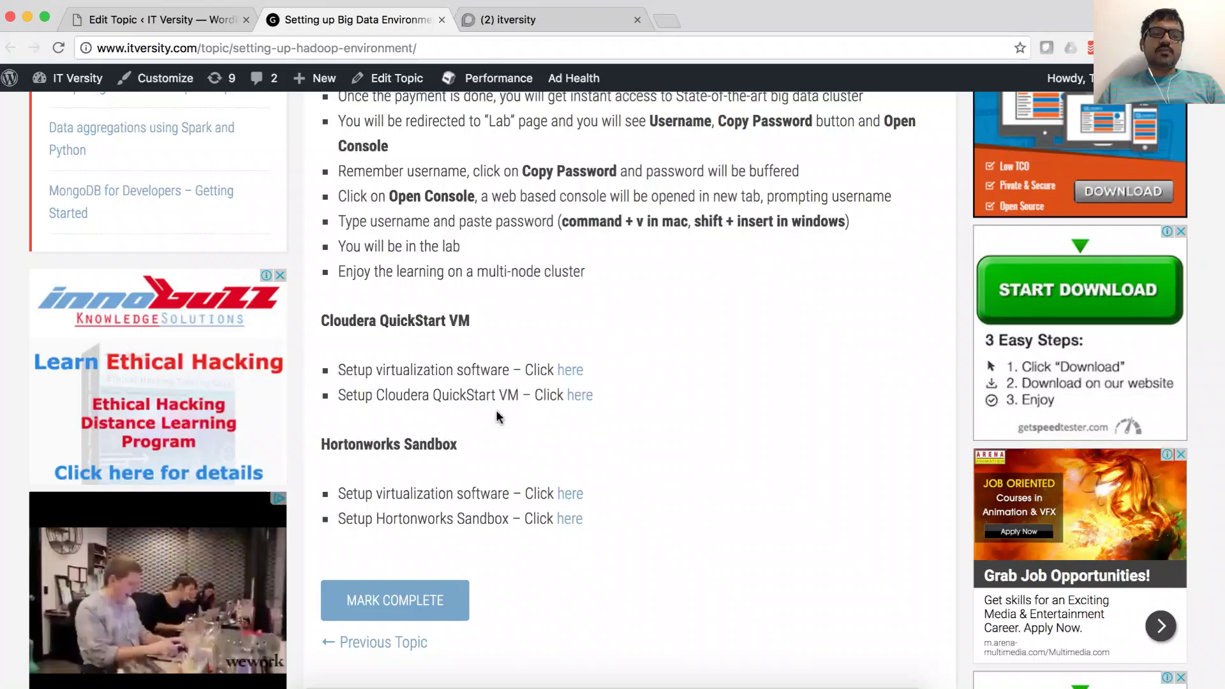
scroll(496, 429, up, 7)
scroll(496, 429, up, 4)
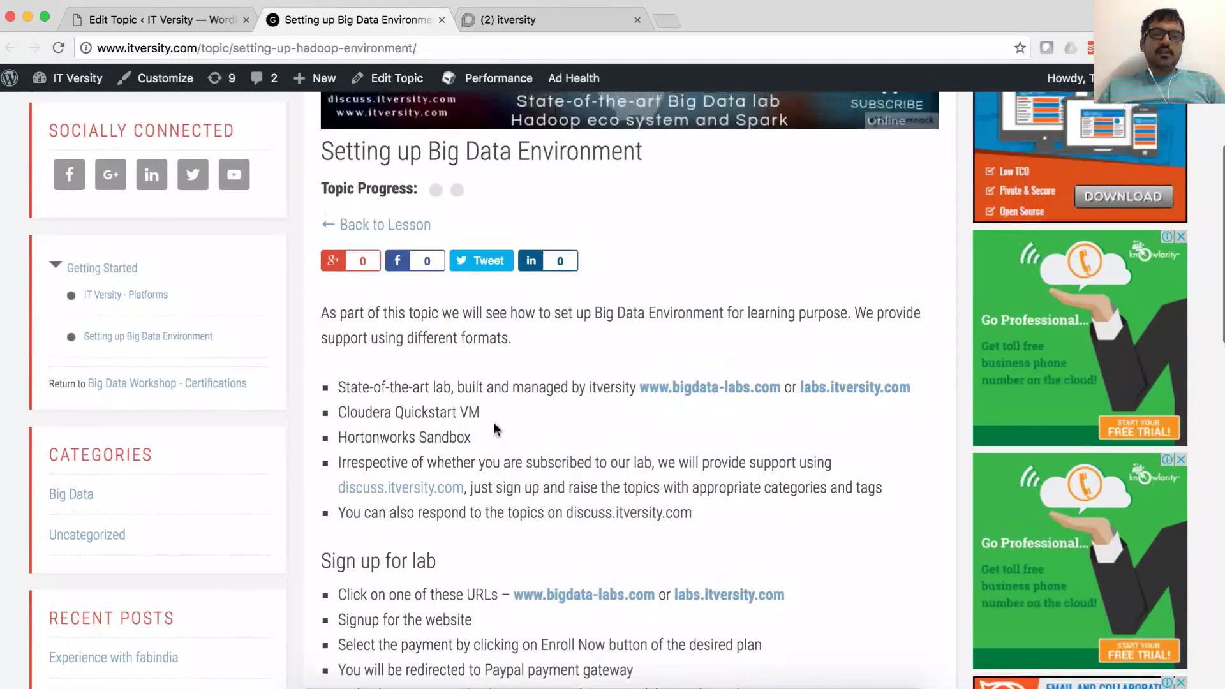
scroll(595, 448, down, 3)
scroll(595, 448, down, 2)
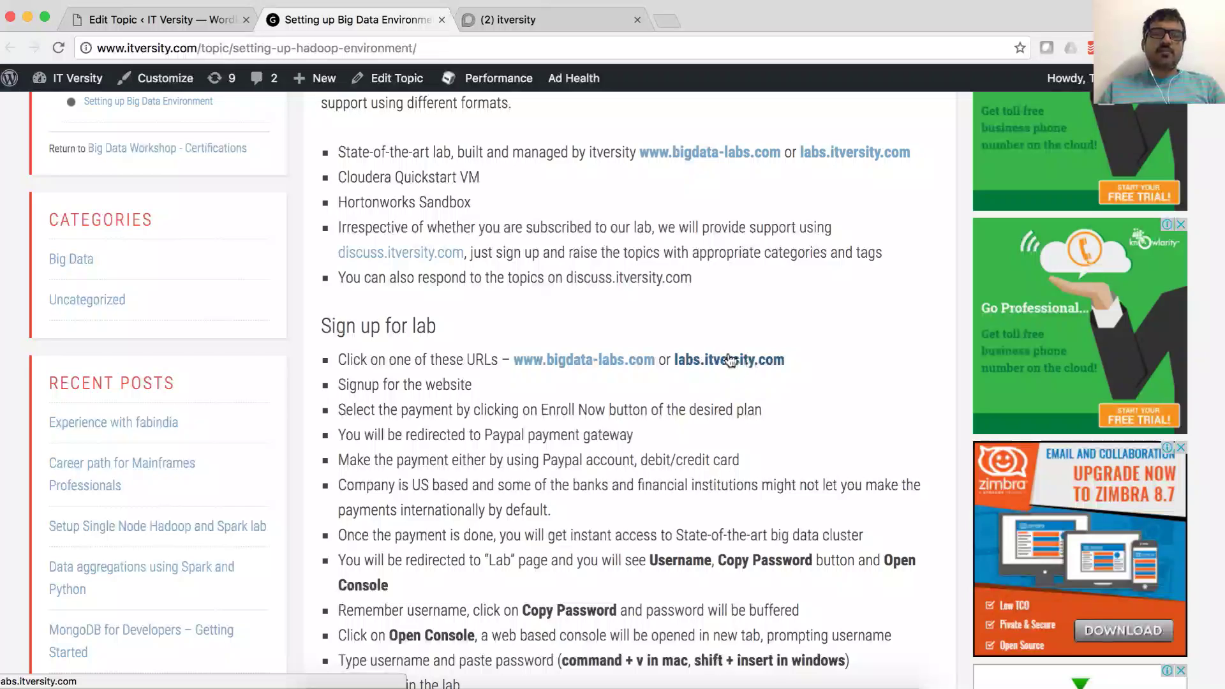
Step: Open labs.itversity.com in a new tab and bring up its Signup form from the Sign In options
super+click(744, 361)
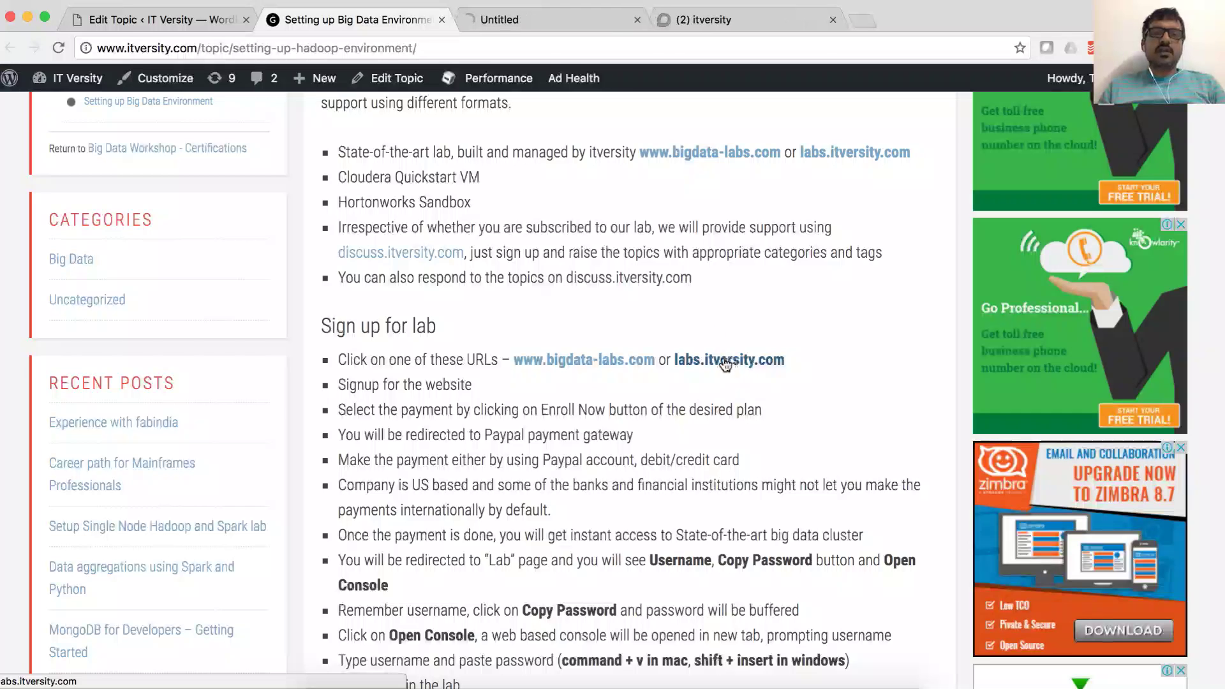
click(552, 21)
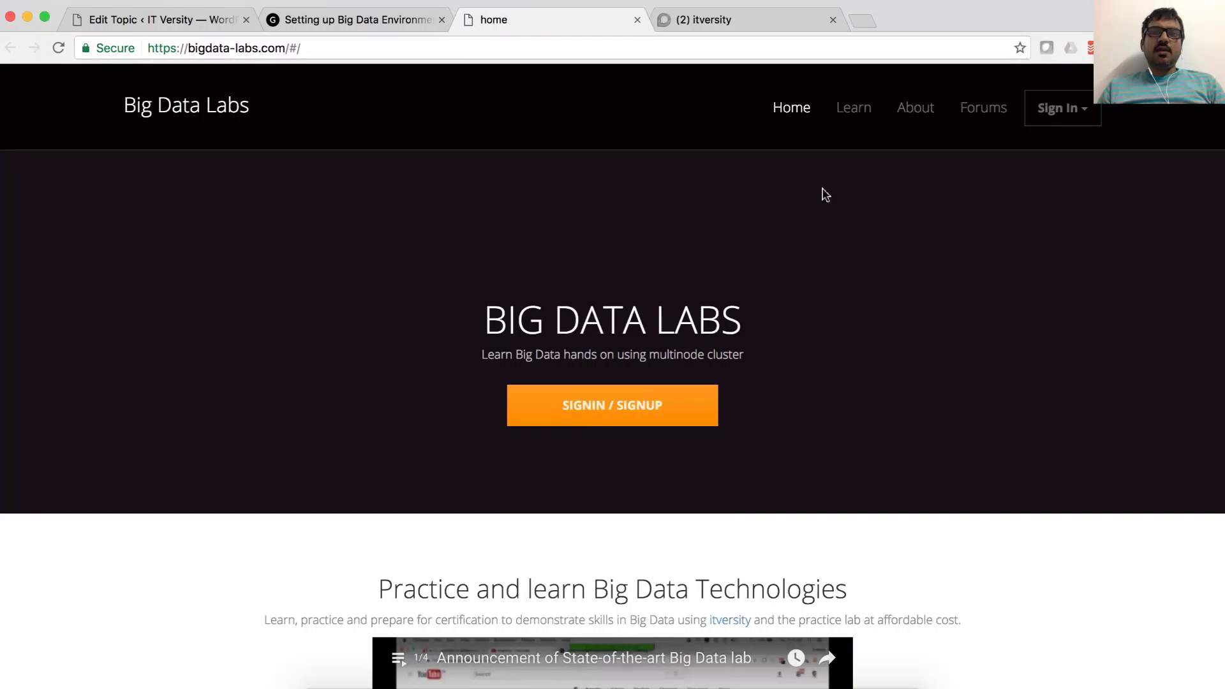
click(1085, 118)
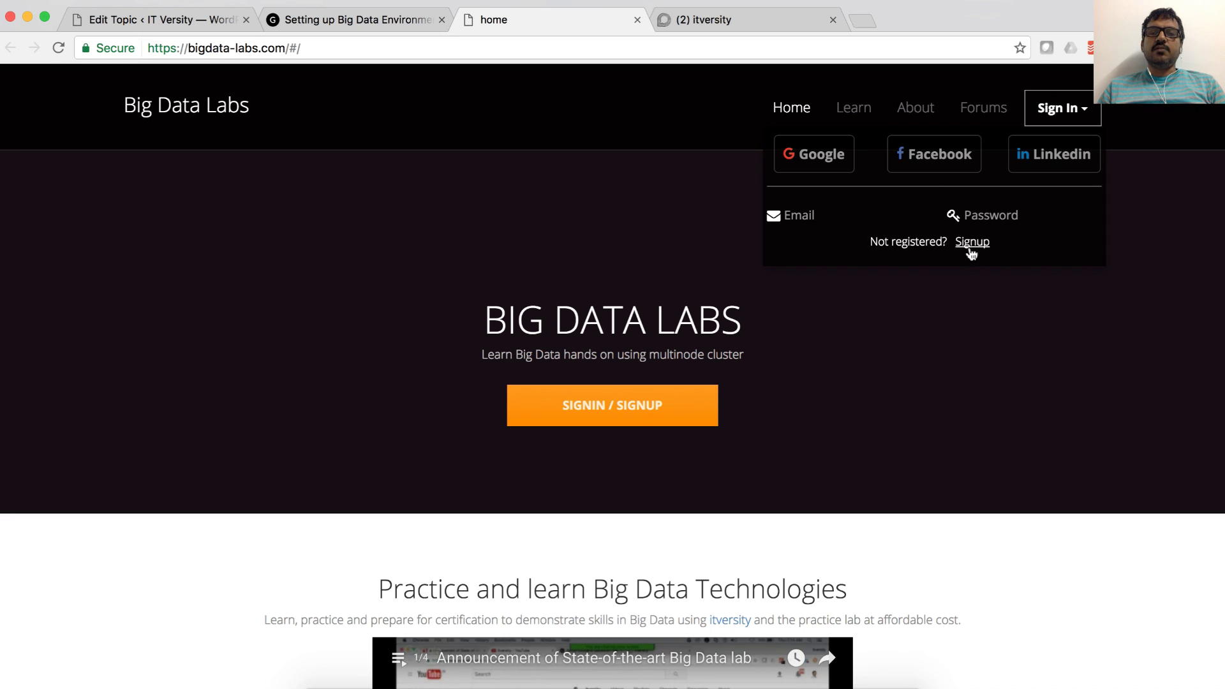
click(972, 246)
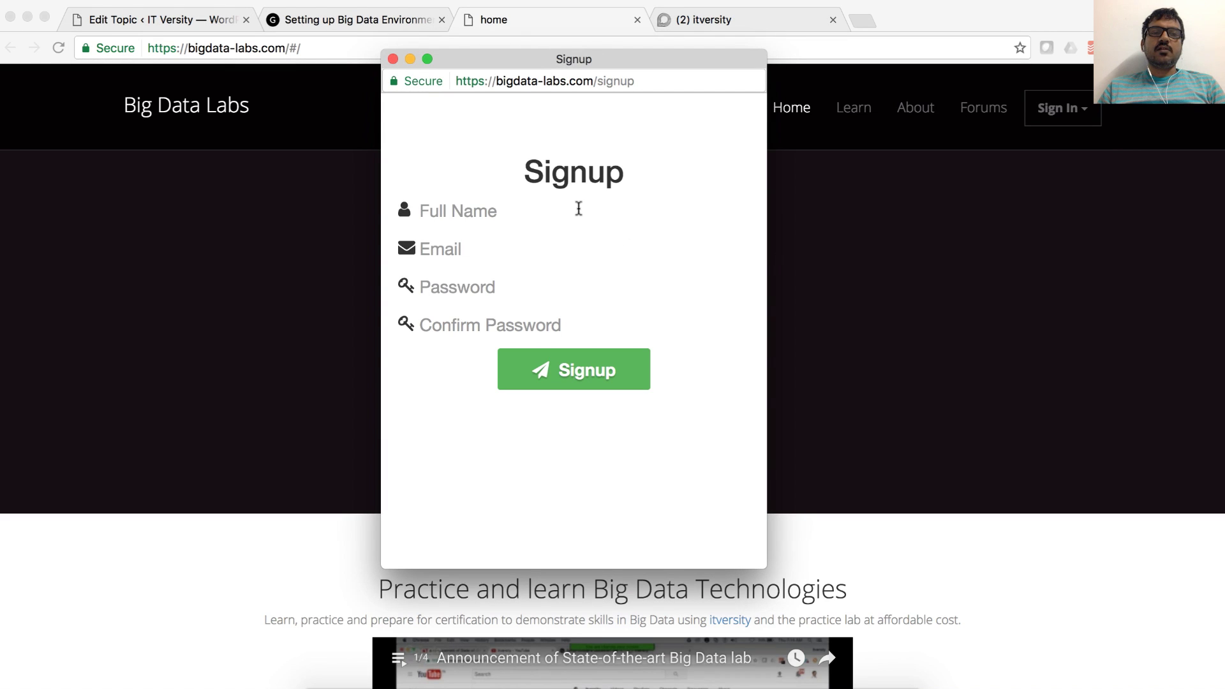
Step: Enter the user's full name, e-mail address and account password, moving on to the password confirmation field
click(579, 209)
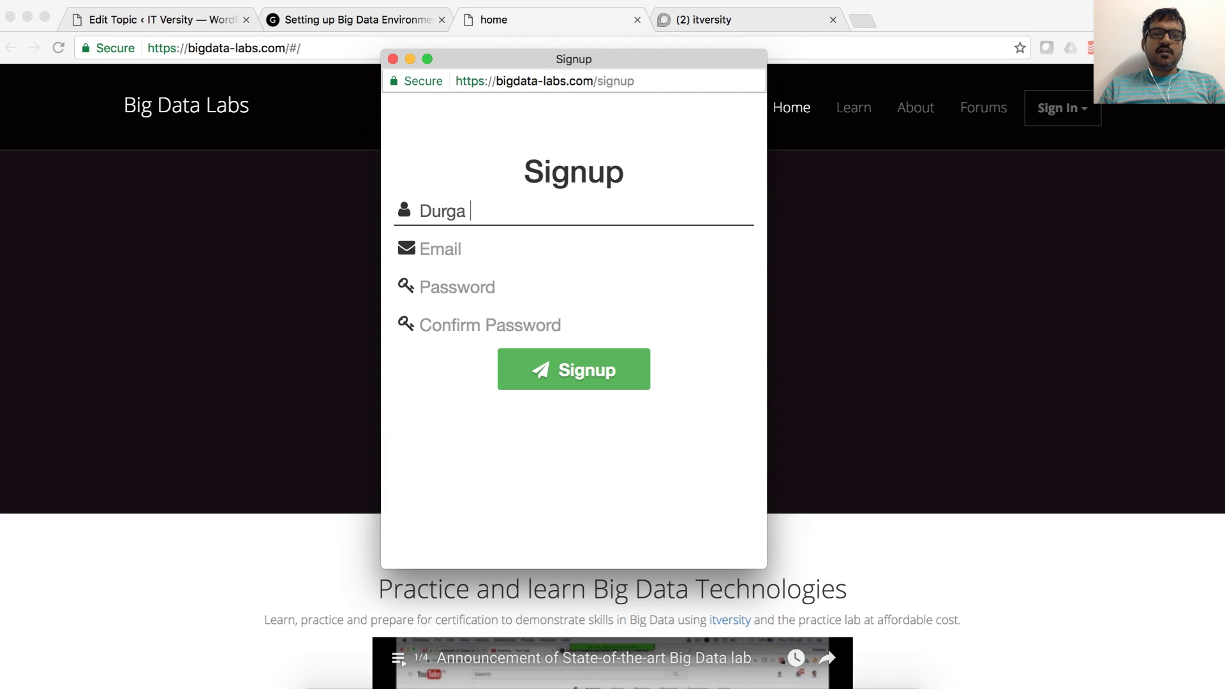
click(447, 249)
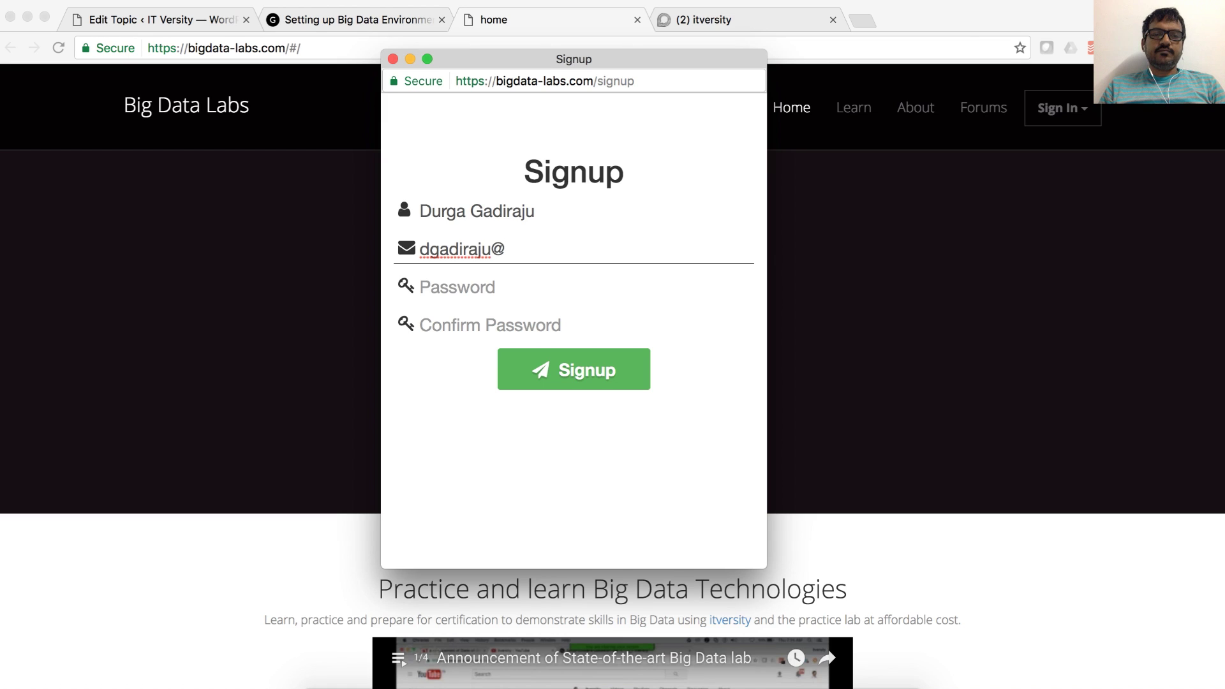
key(Tab)
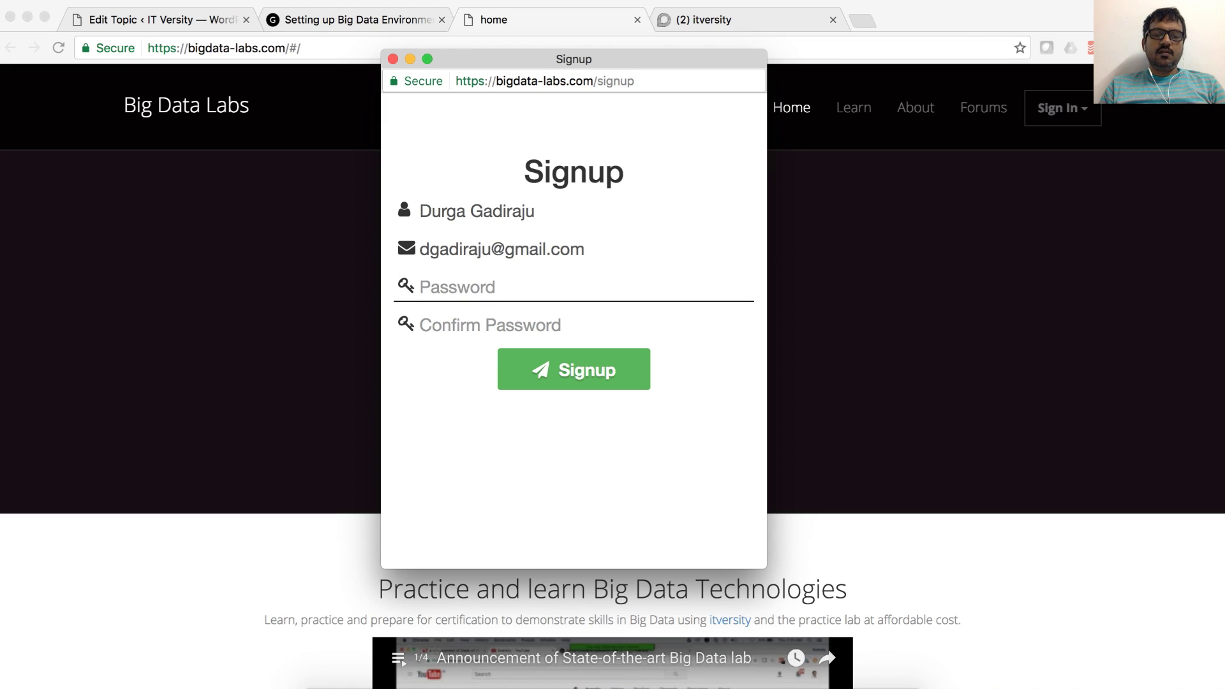
text(********)
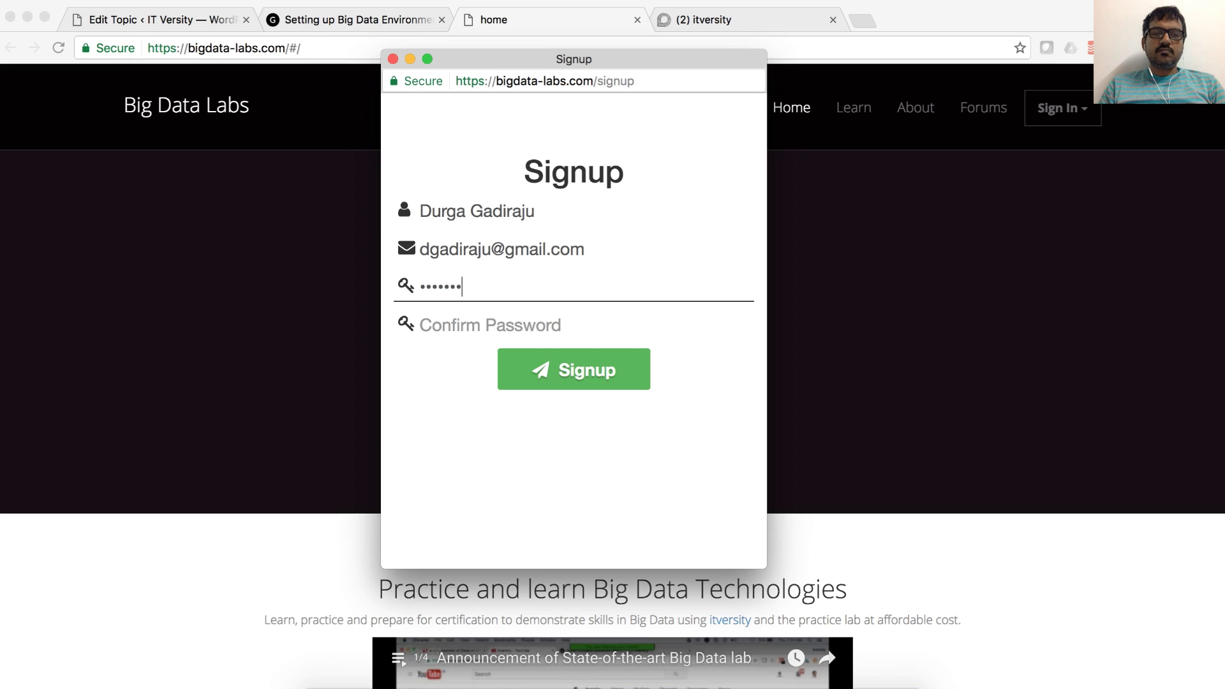
key(Tab)
Step: Re-enter the account password as confirmation and submit the Big Data Labs signup form
text(********)
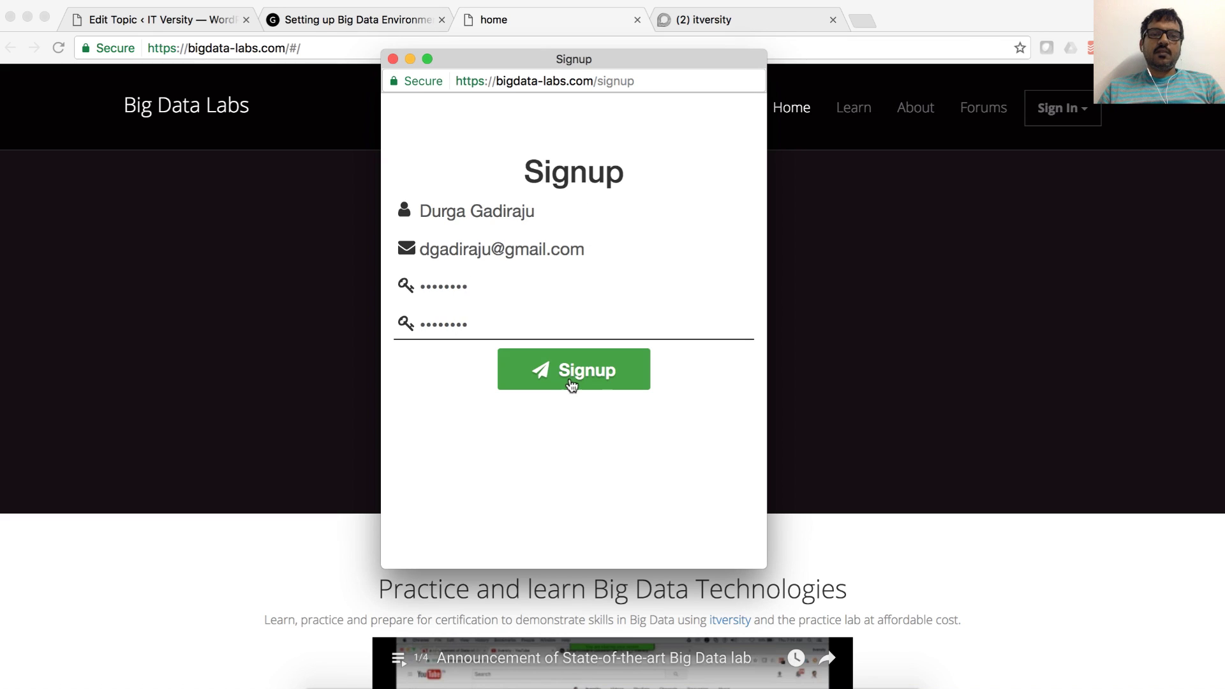
click(571, 384)
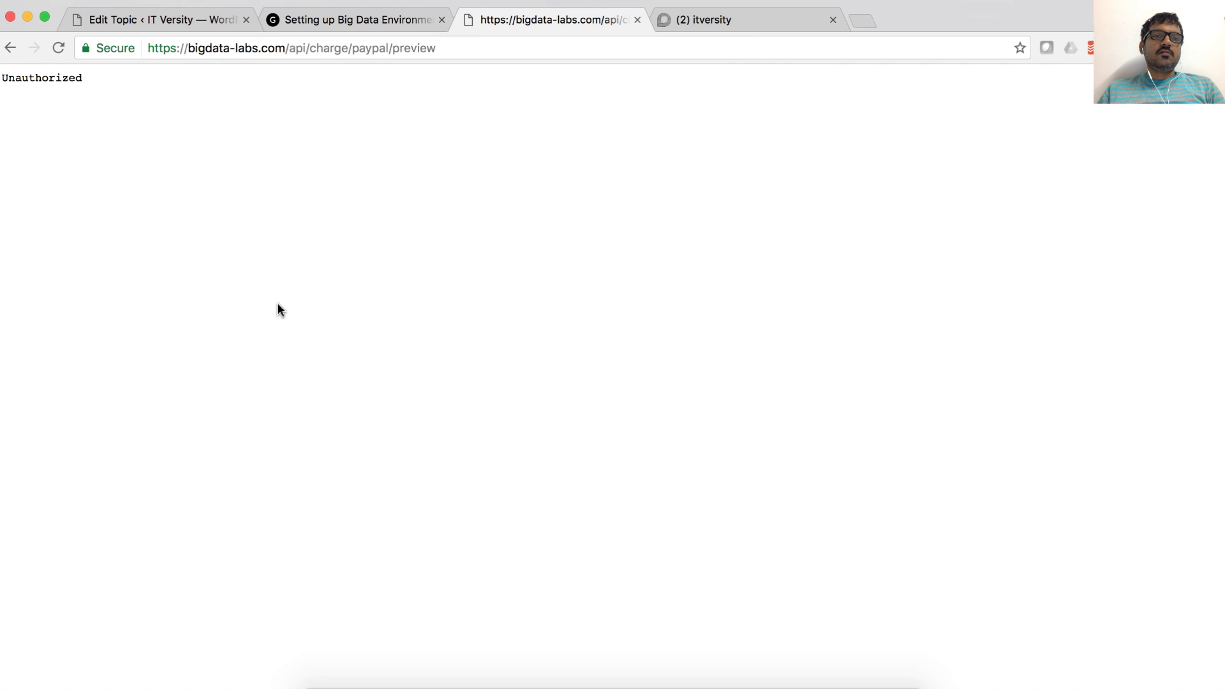
Step: Reload the Unauthorized charge page until the PayPal Checkout login for IT Versity, llc appears
click(466, 43)
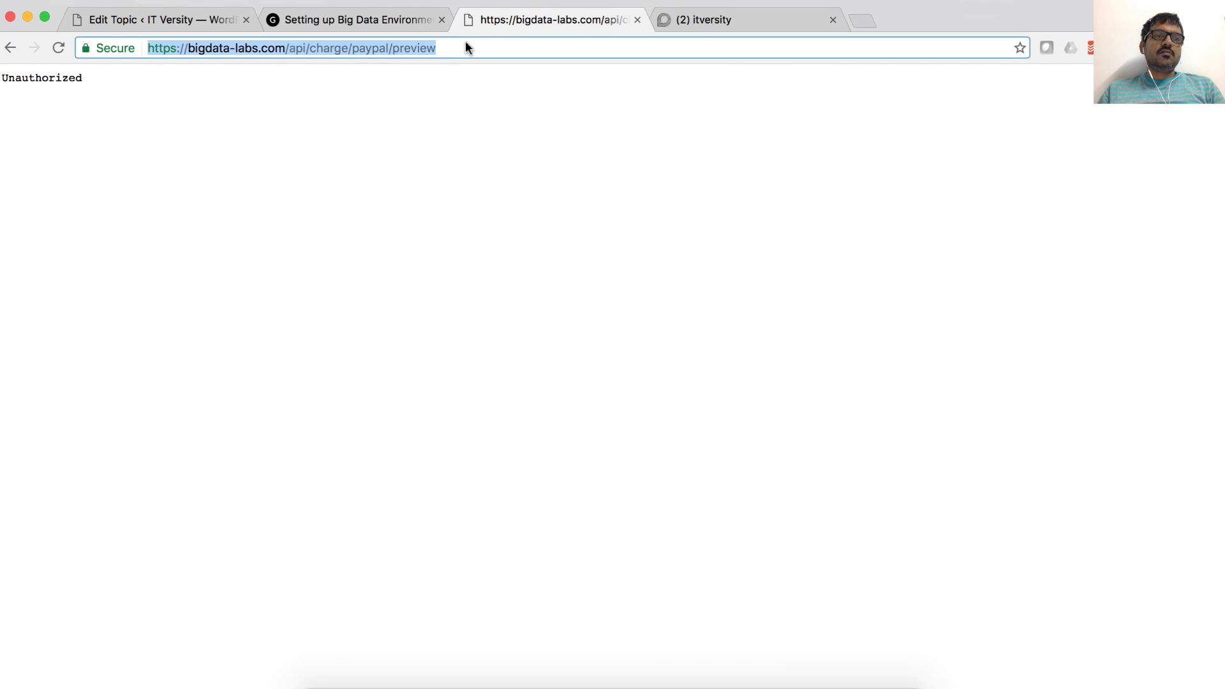
key(Escape)
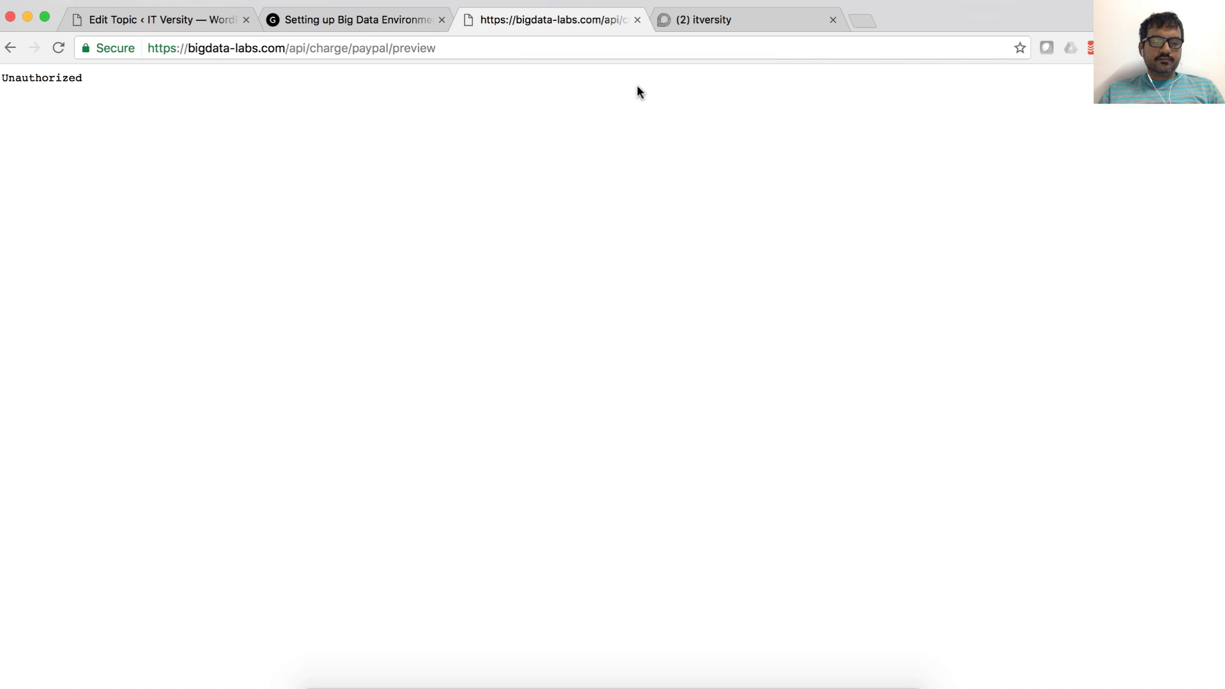
key(super+bracketleft)
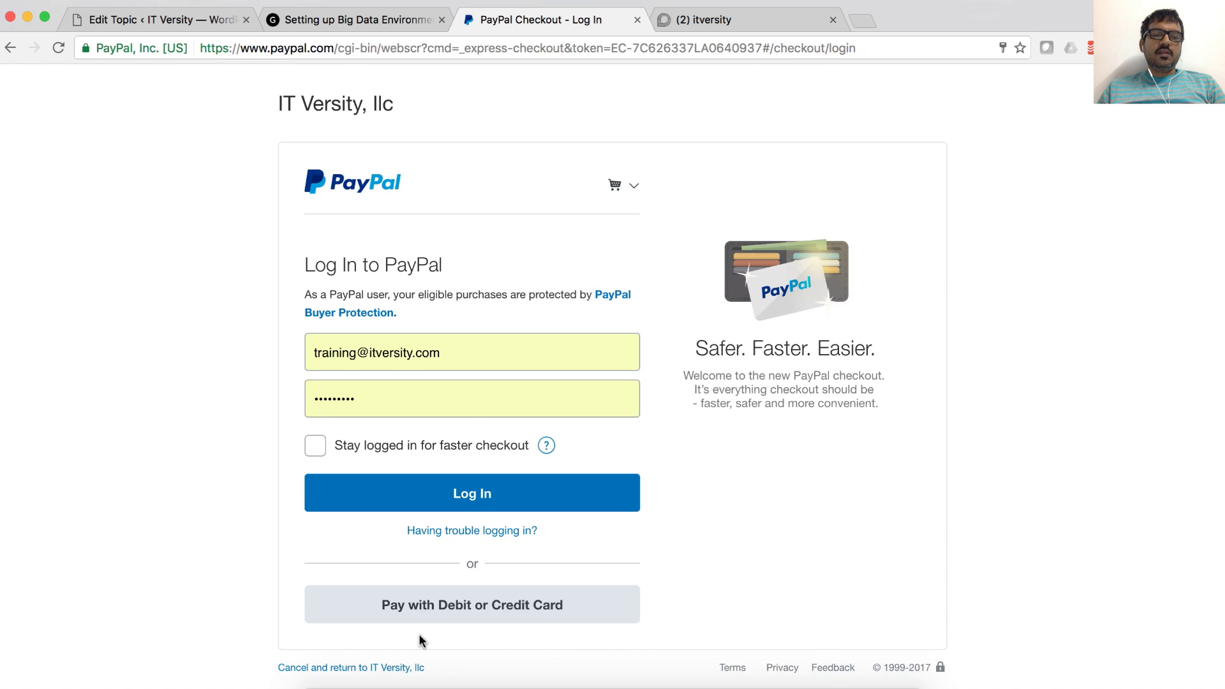
Step: Pay for the lab by debit or credit card without a PayPal login, completing the card payment
click(415, 614)
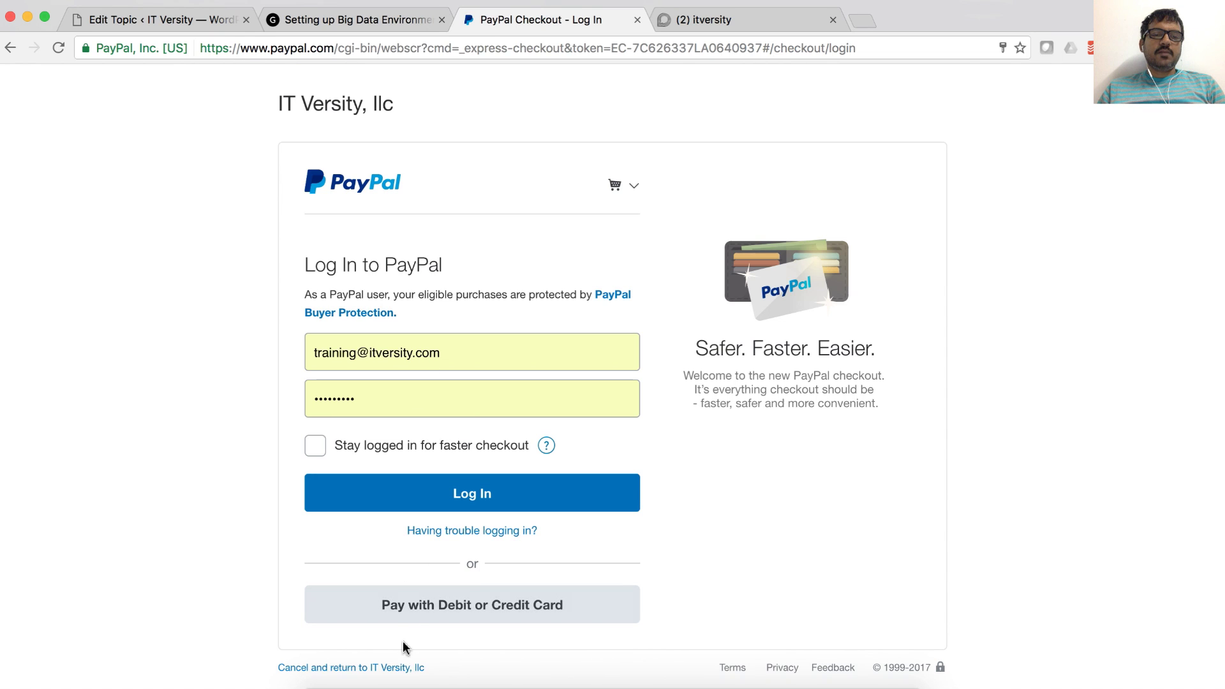
click(419, 618)
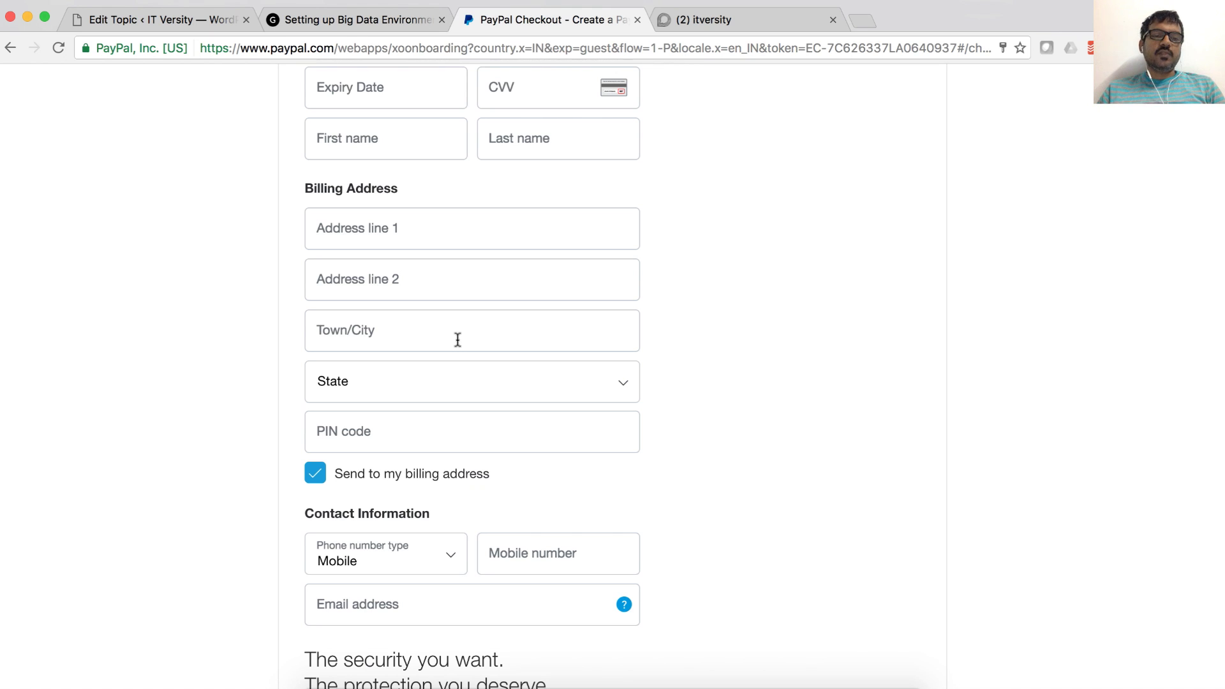
scroll(457, 340, up, 5)
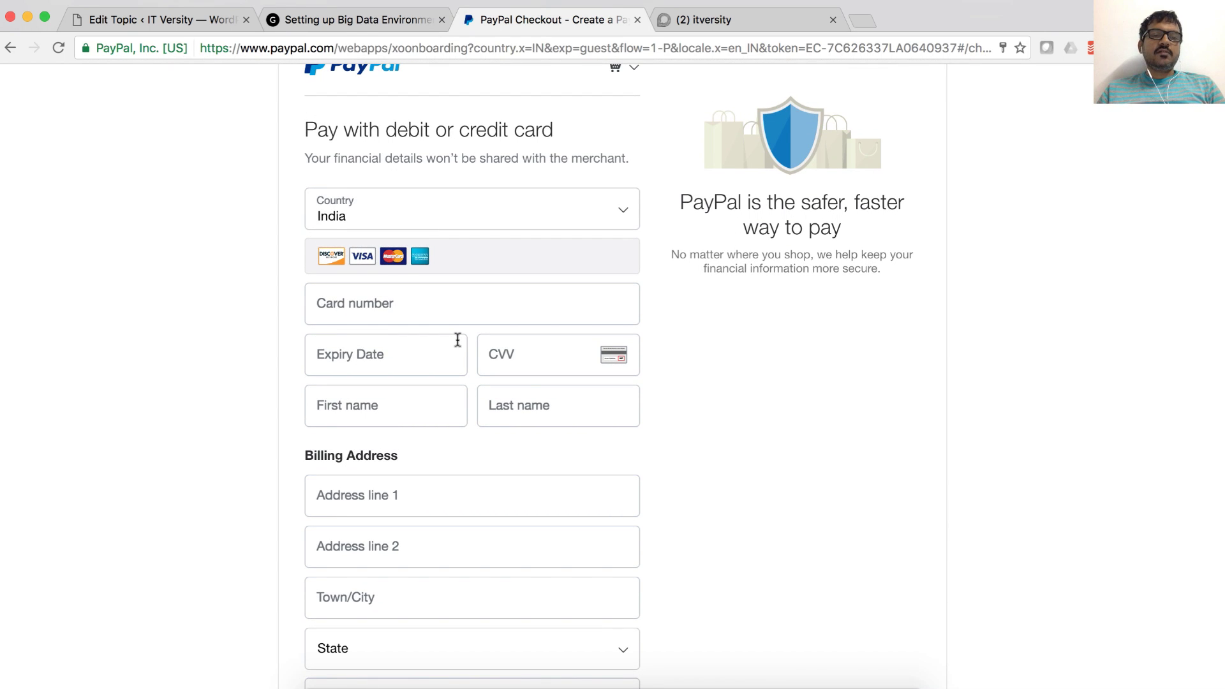
scroll(458, 340, down, 3)
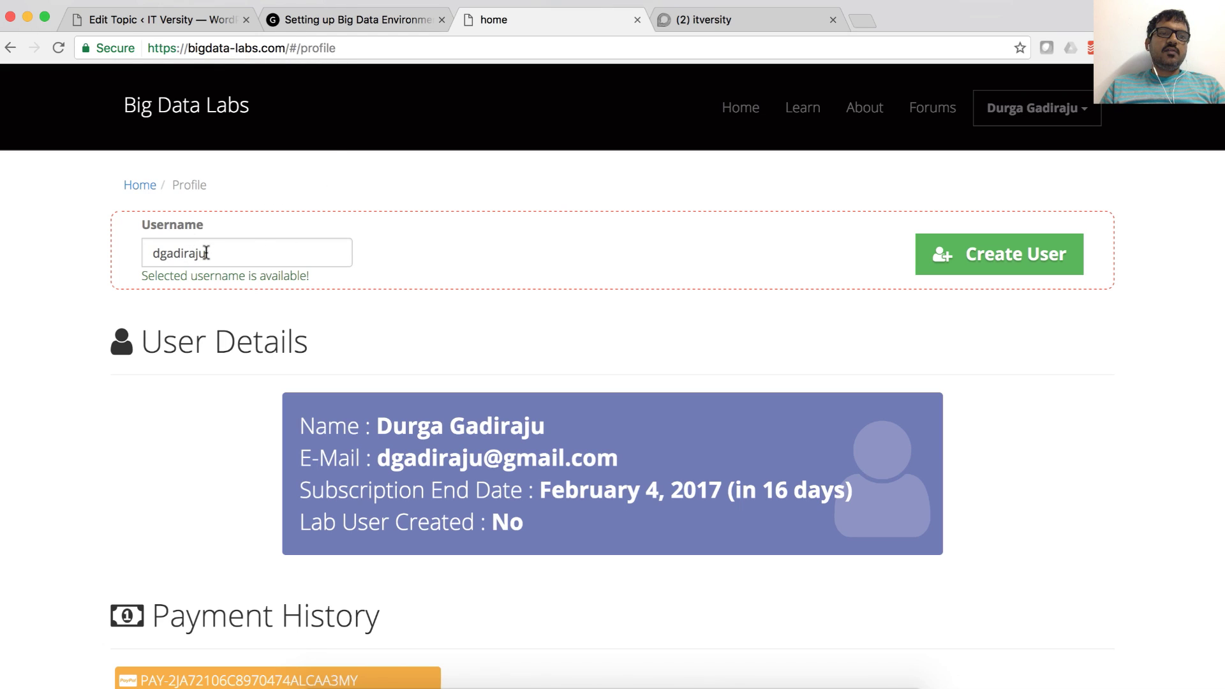
Step: Keep the suggested lab username on the Profile page and create the lab user with it
double_click(201, 253)
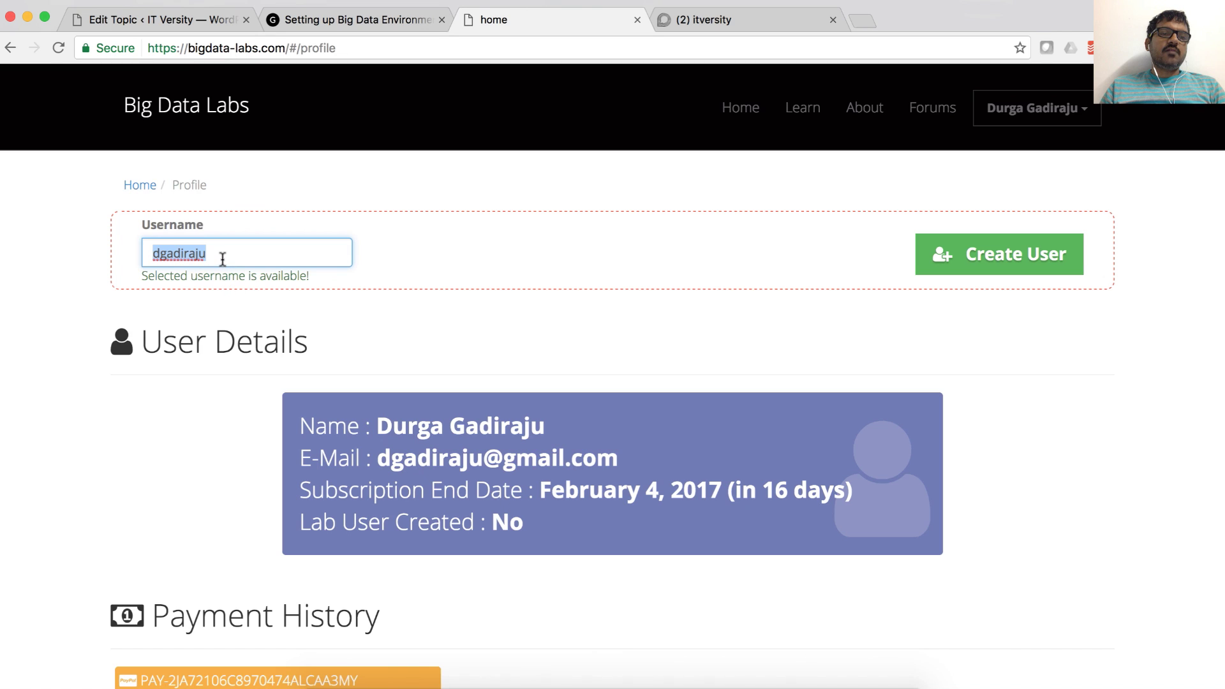
click(222, 258)
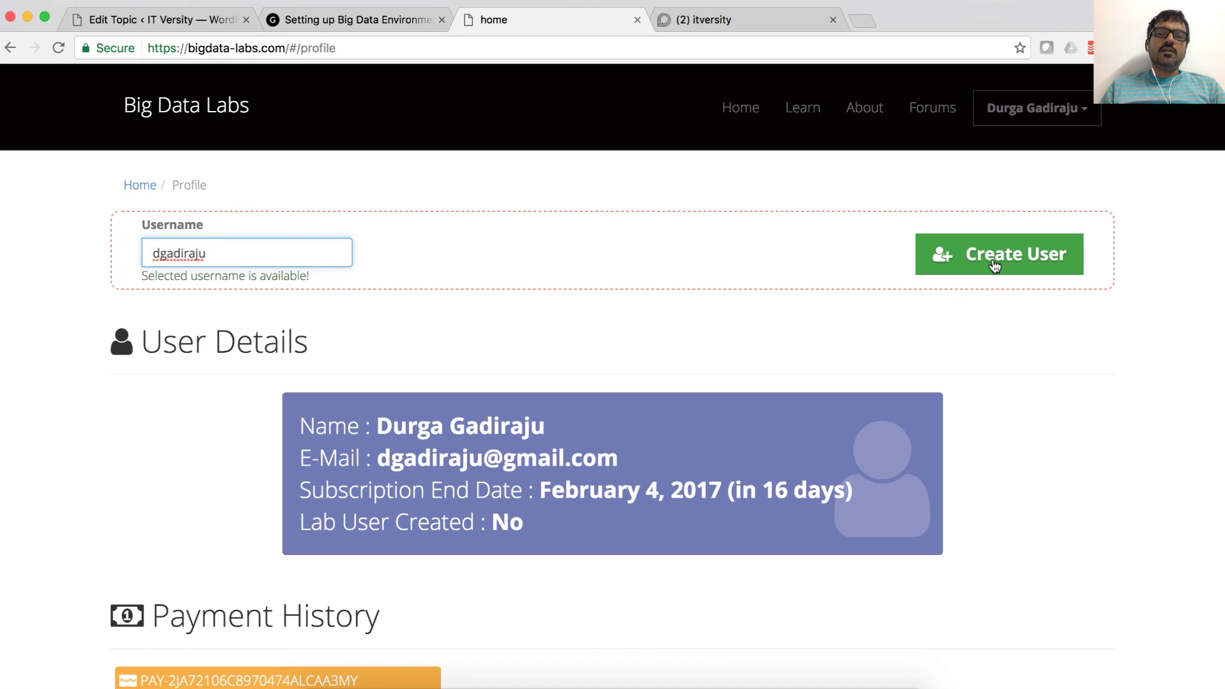
click(993, 264)
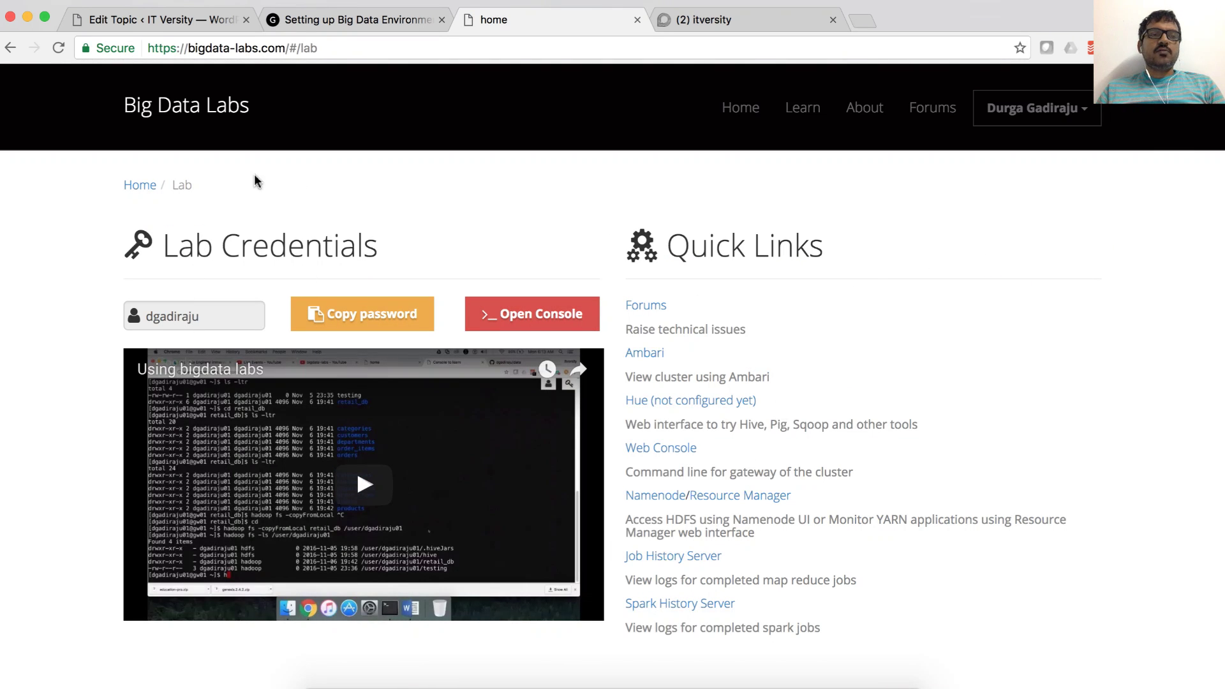
Step: Copy the lab password from the Lab page to the clipboard
click(343, 49)
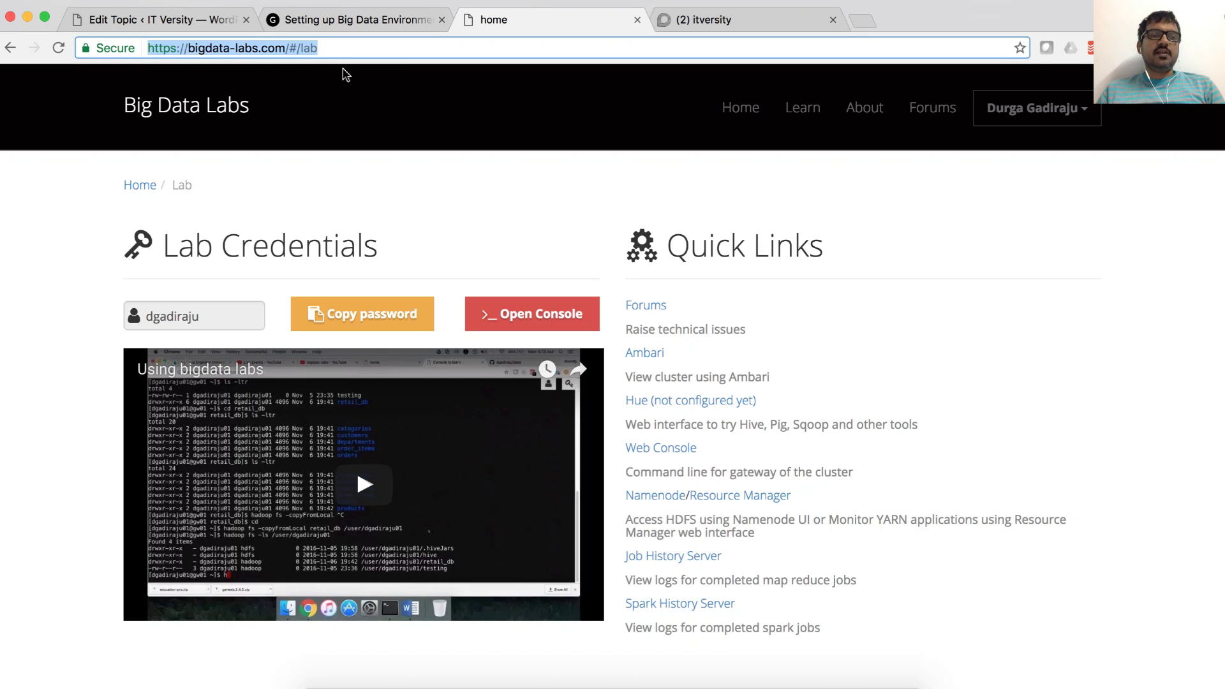
click(196, 323)
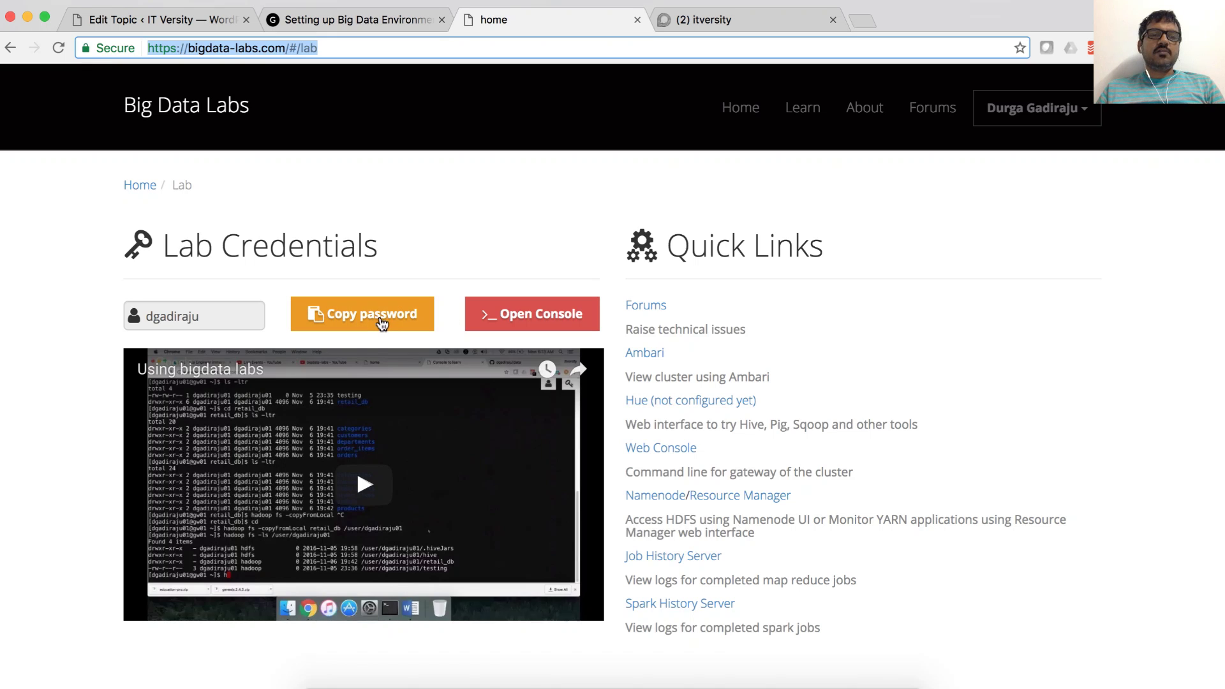
click(382, 325)
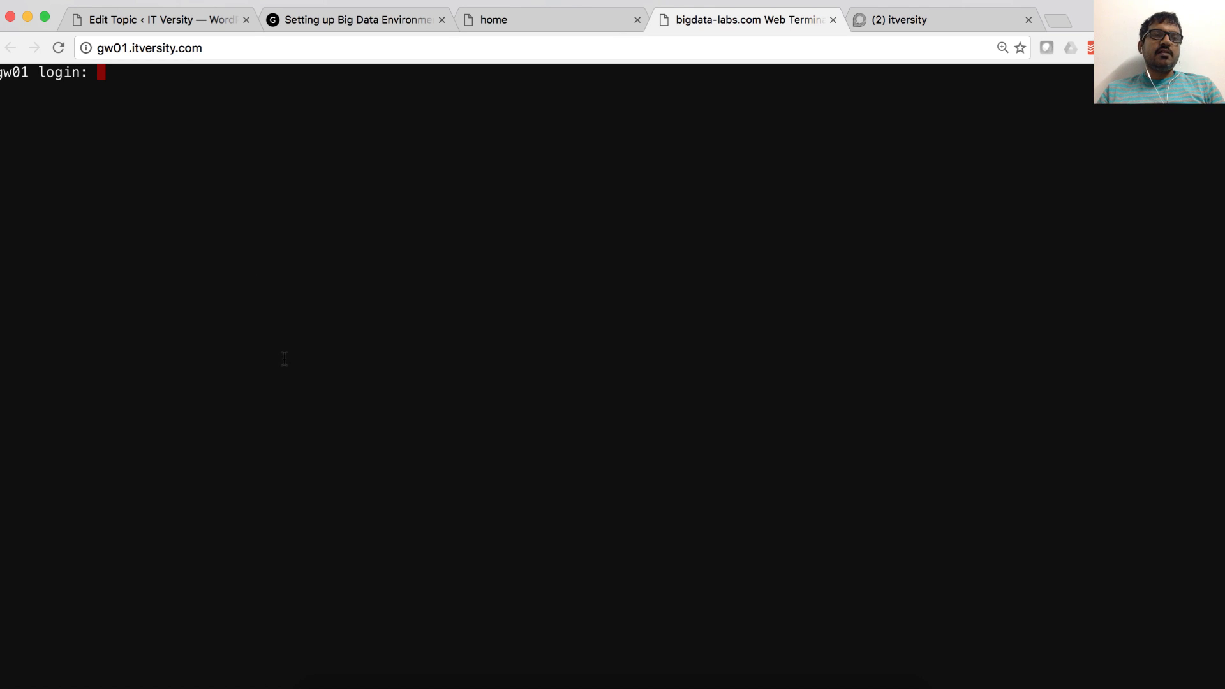
Step: SSH into gw01.itversity.com as the lab user from an enlarged-font local terminal, then return to the browser
click(629, 684)
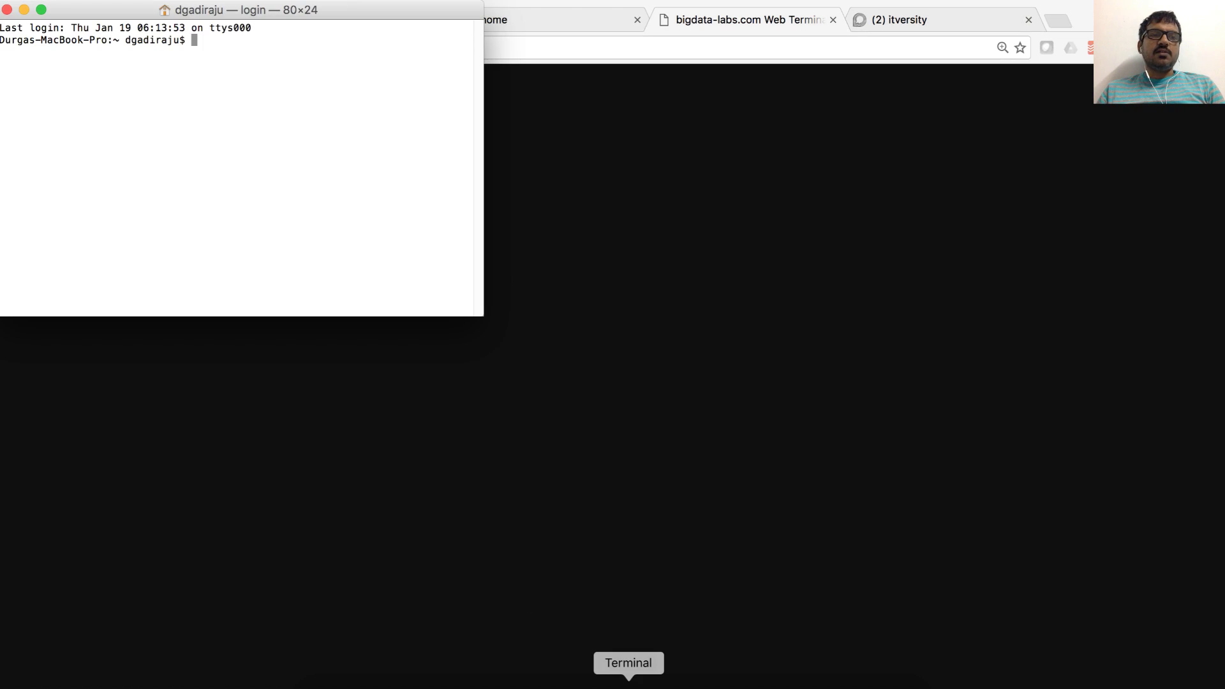
key(super+plus)
key(super+plus)
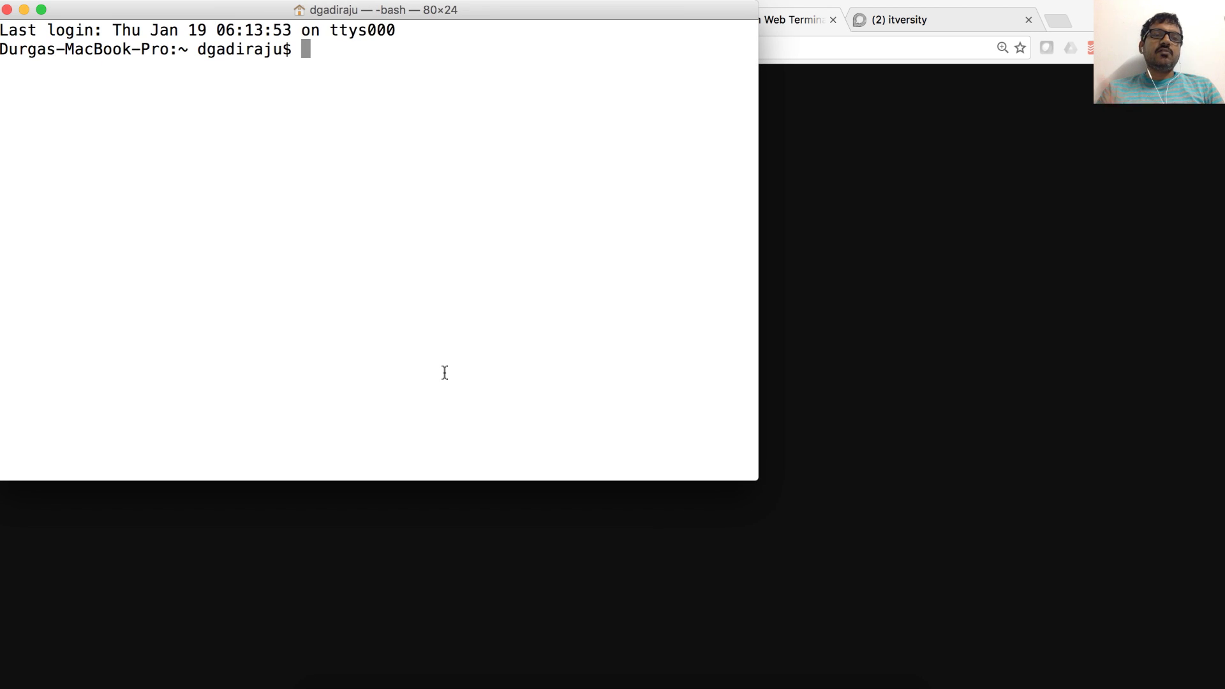
text(ssh )
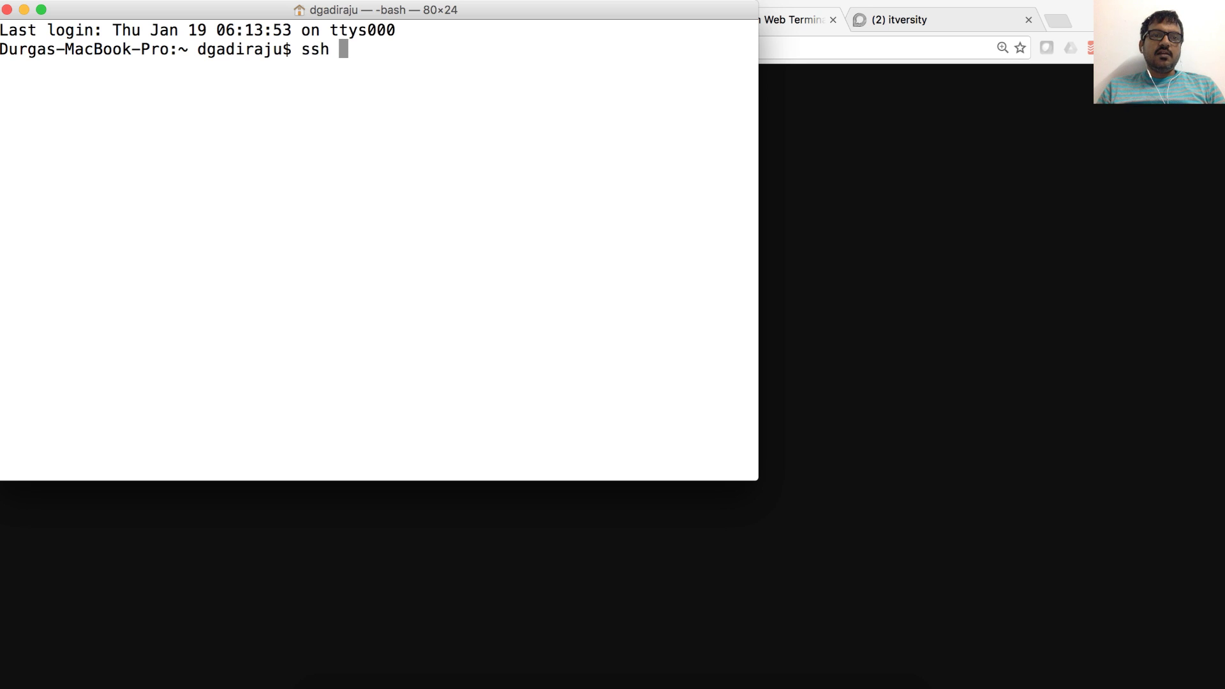
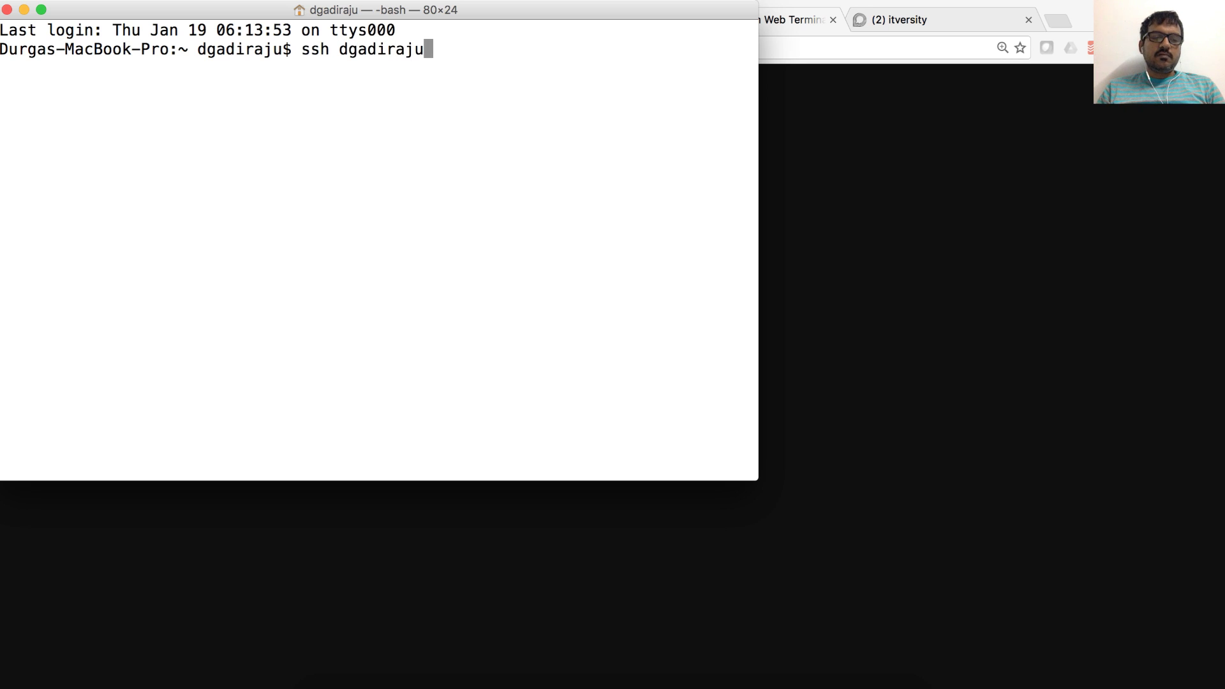
text(@)
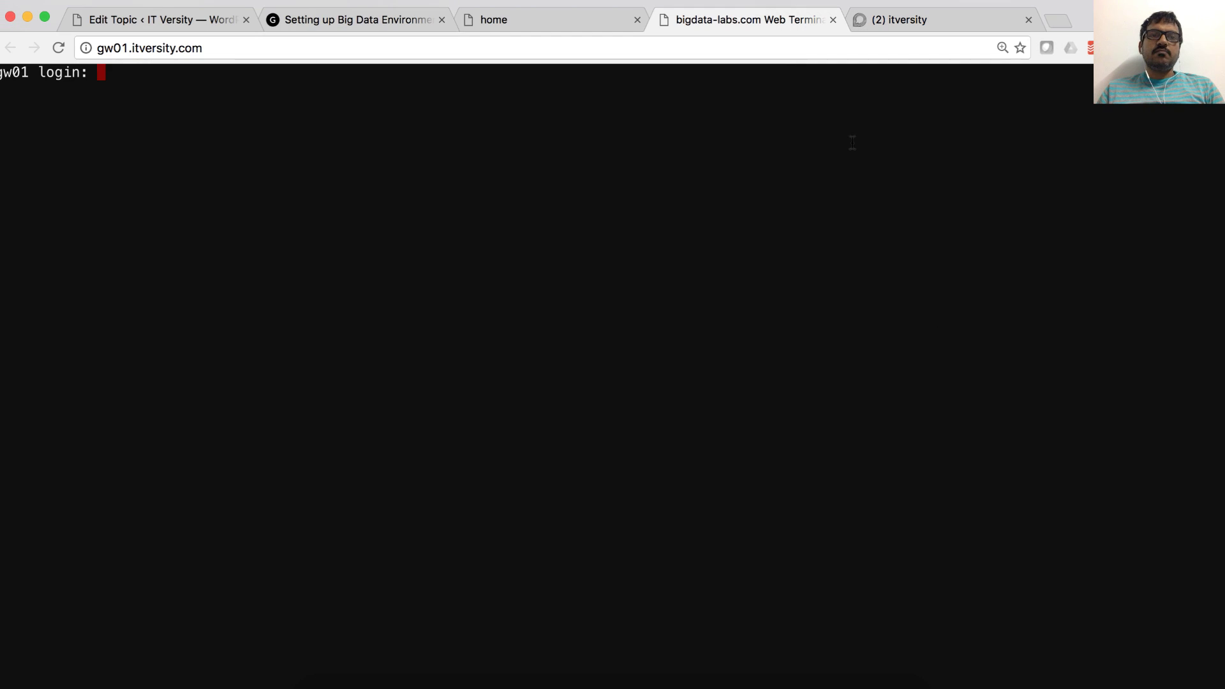
click(248, 47)
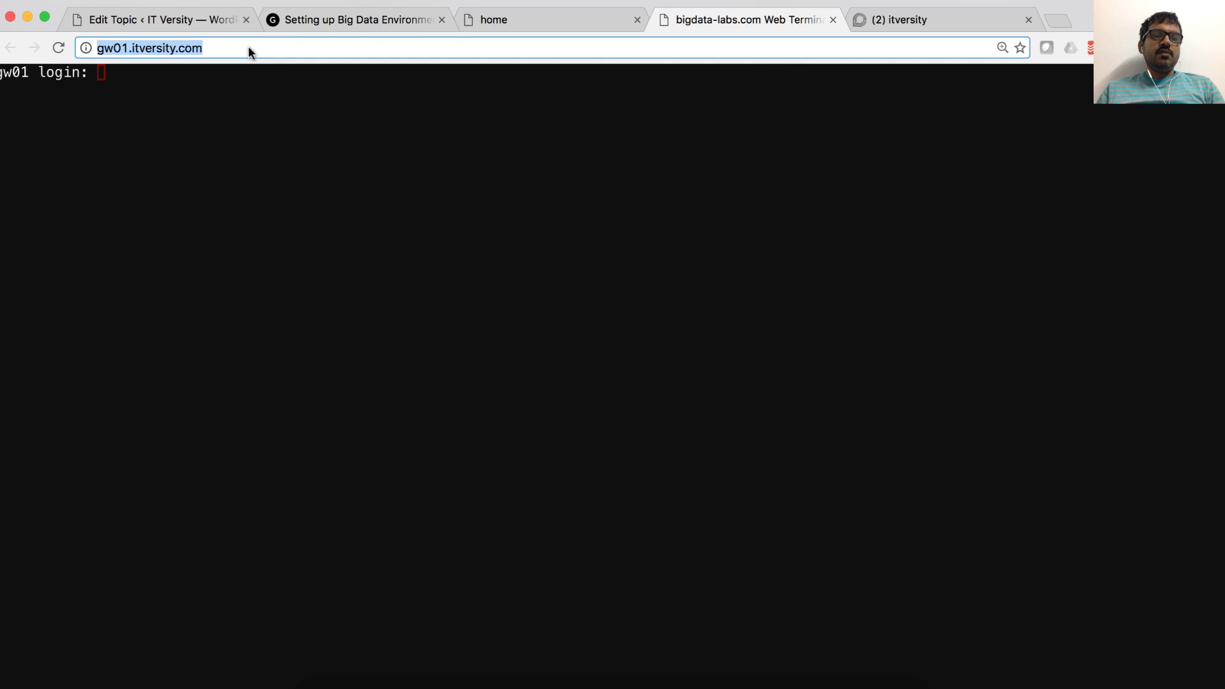
key(super+Tab)
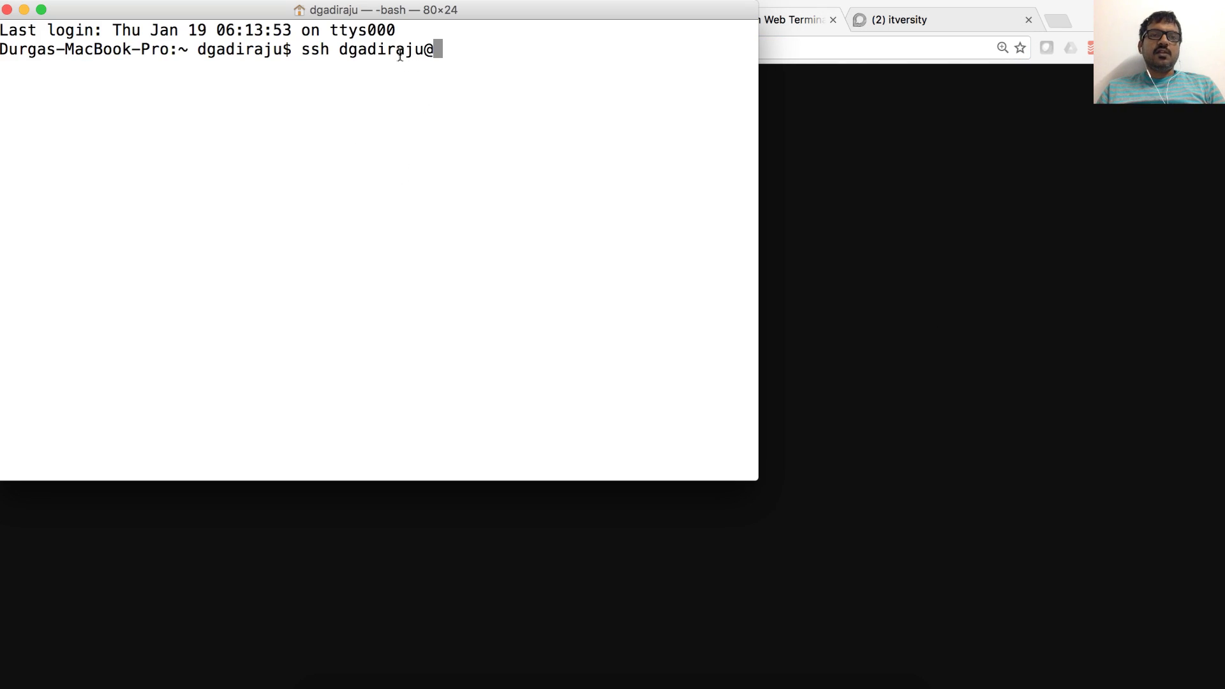
double_click(412, 50)
text(gw)
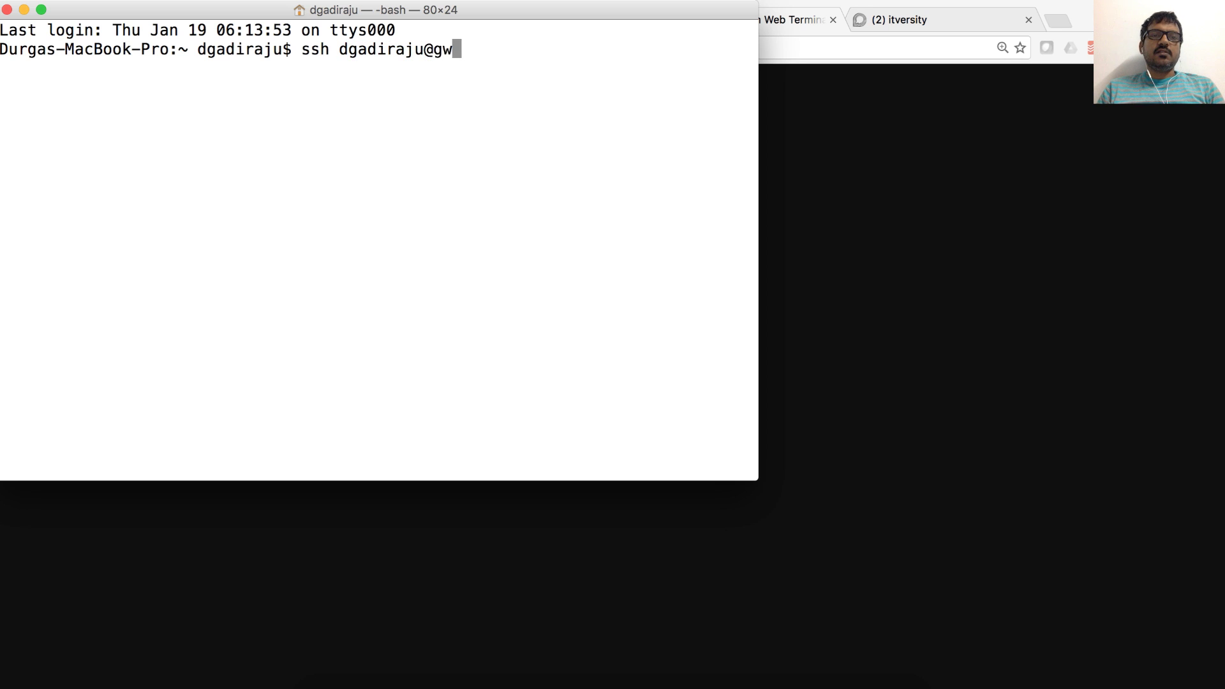
text(01.itversity)
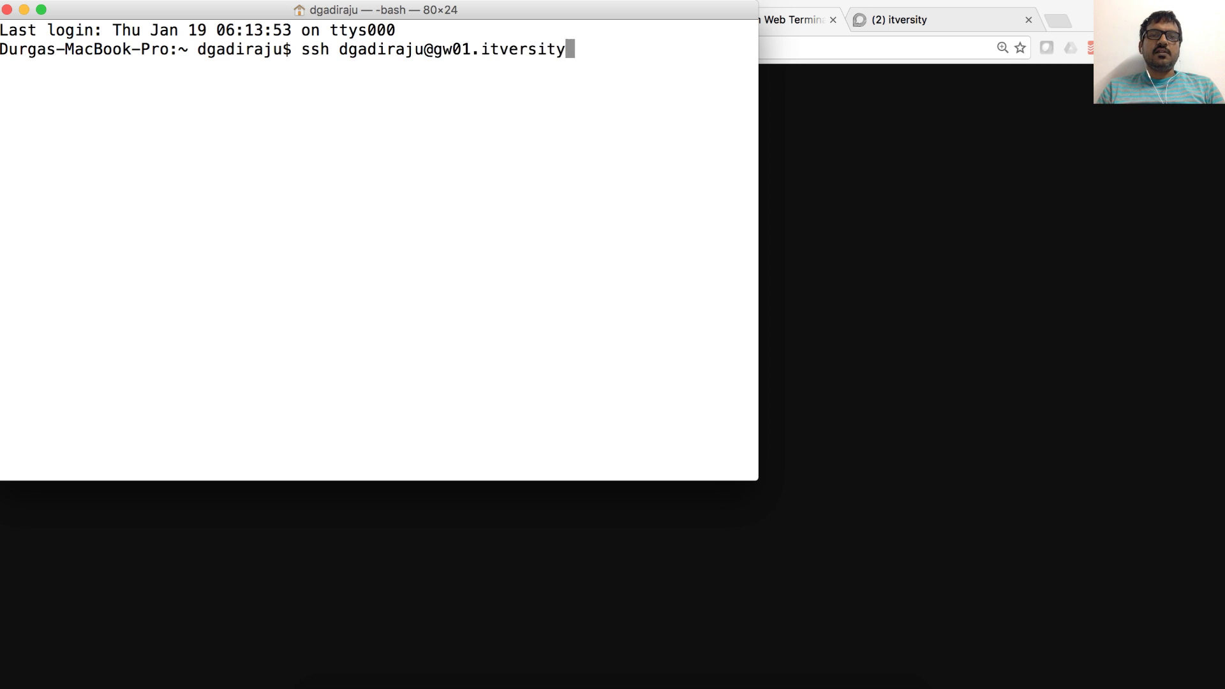
text(.com)
key(Return)
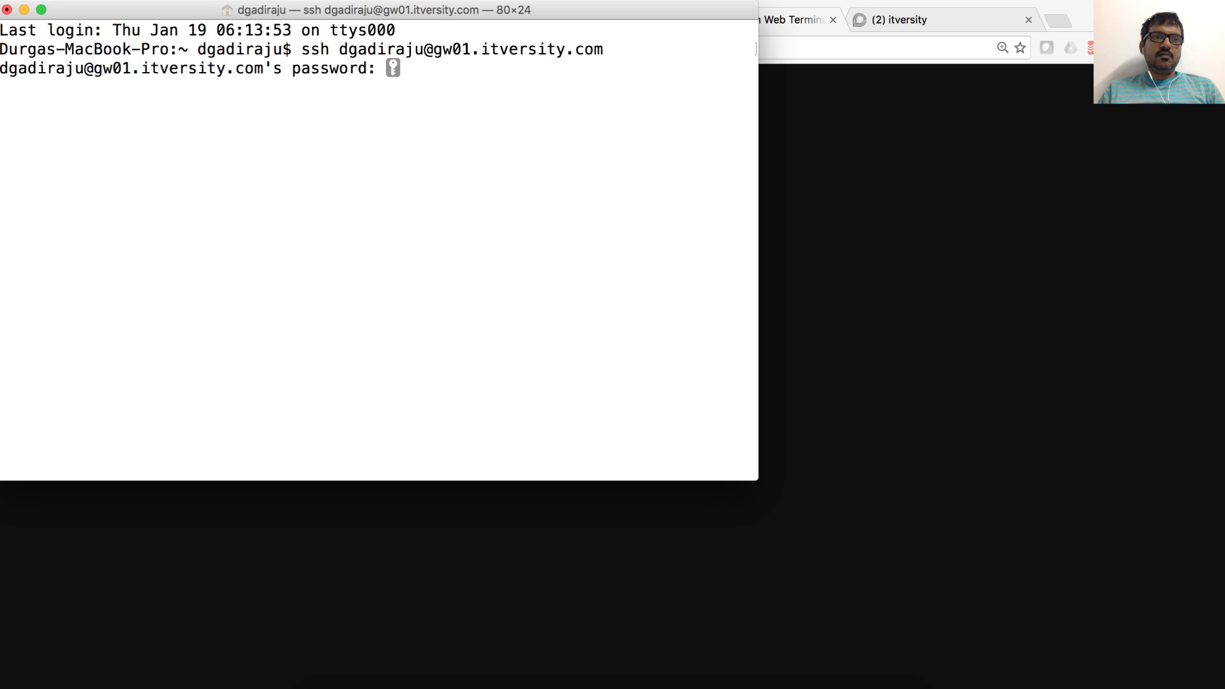
key(Return)
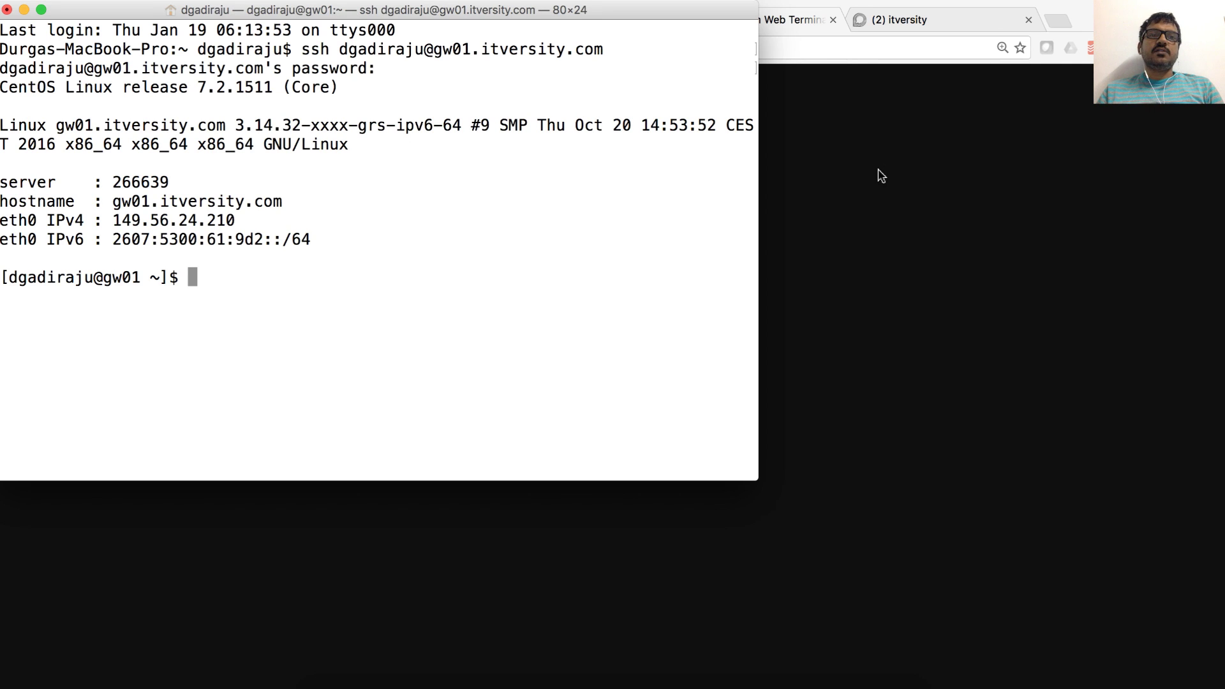
key(super+Tab)
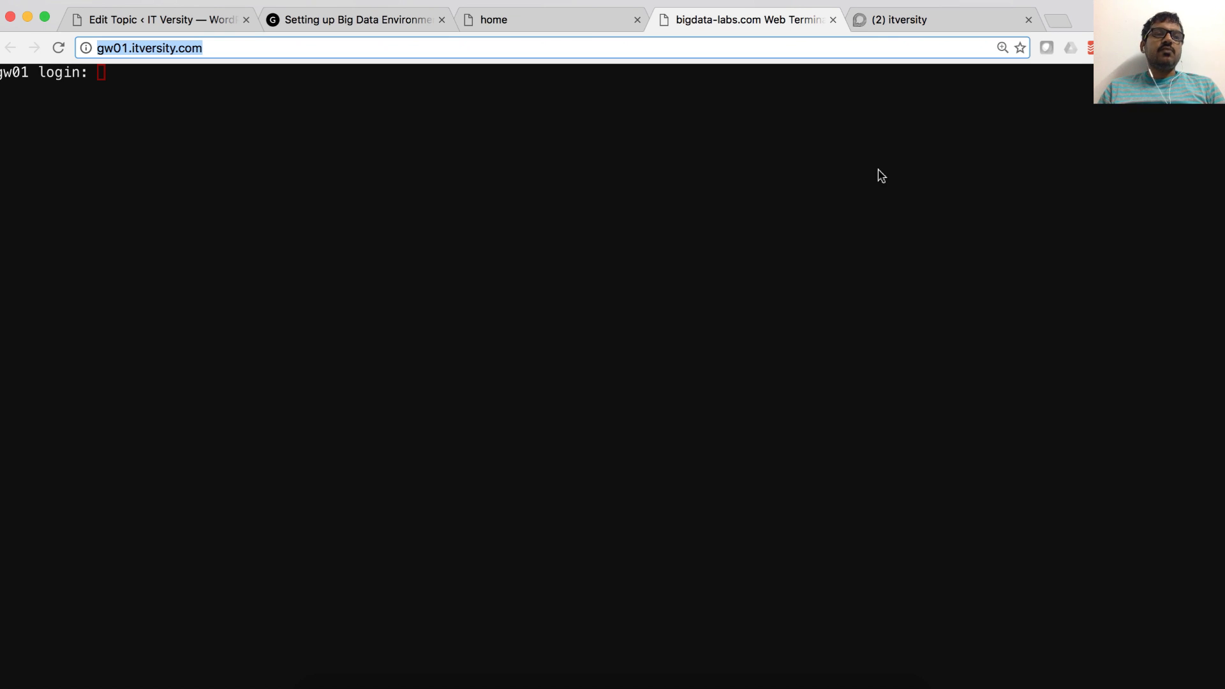
Step: Cancel the stray address entry and try logging in with the lab username on the existing console
text(dg)
key(Escape)
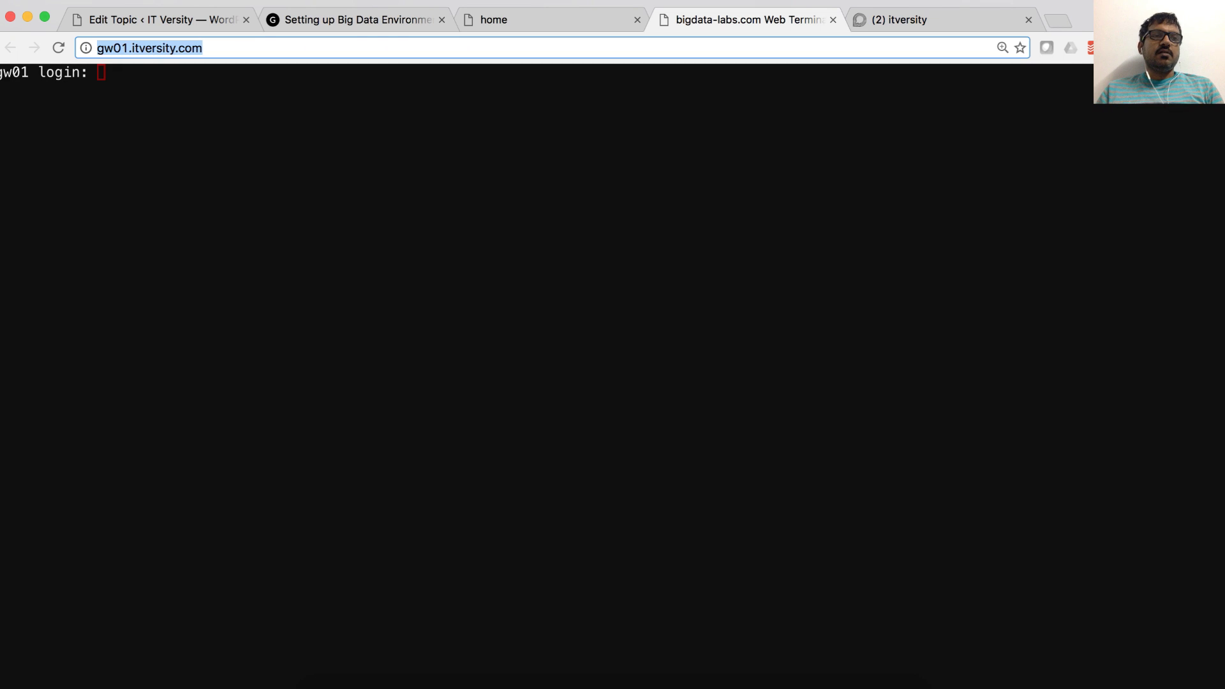
click(783, 227)
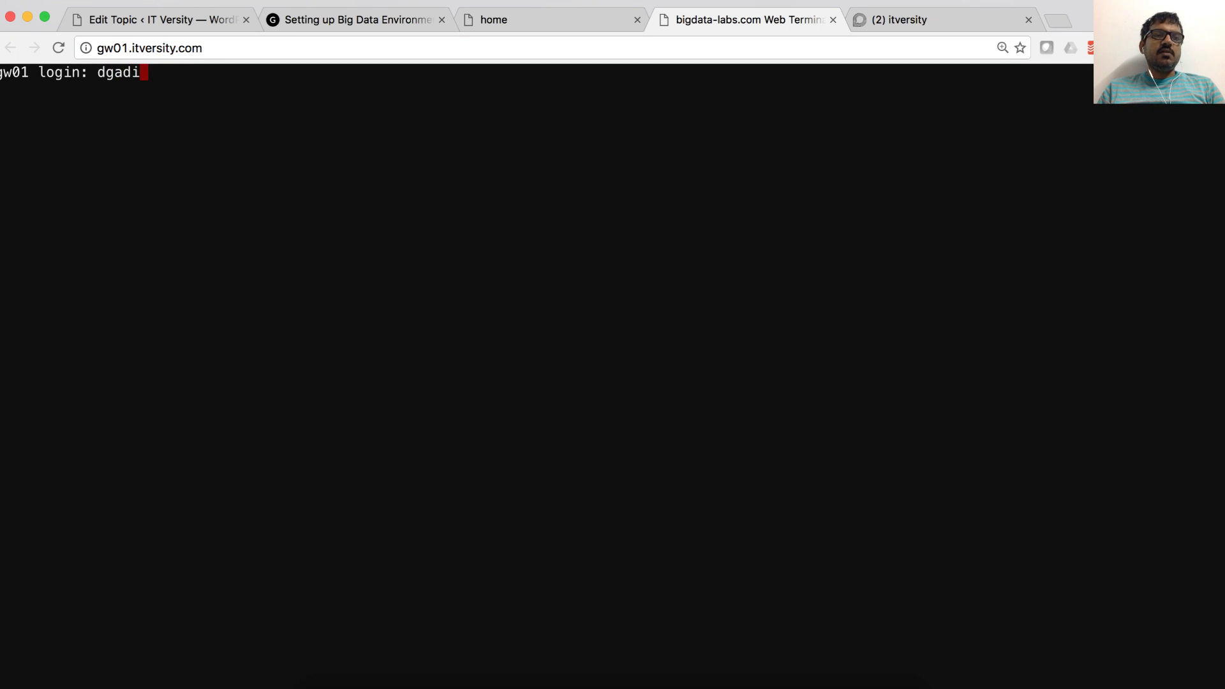
key(Return)
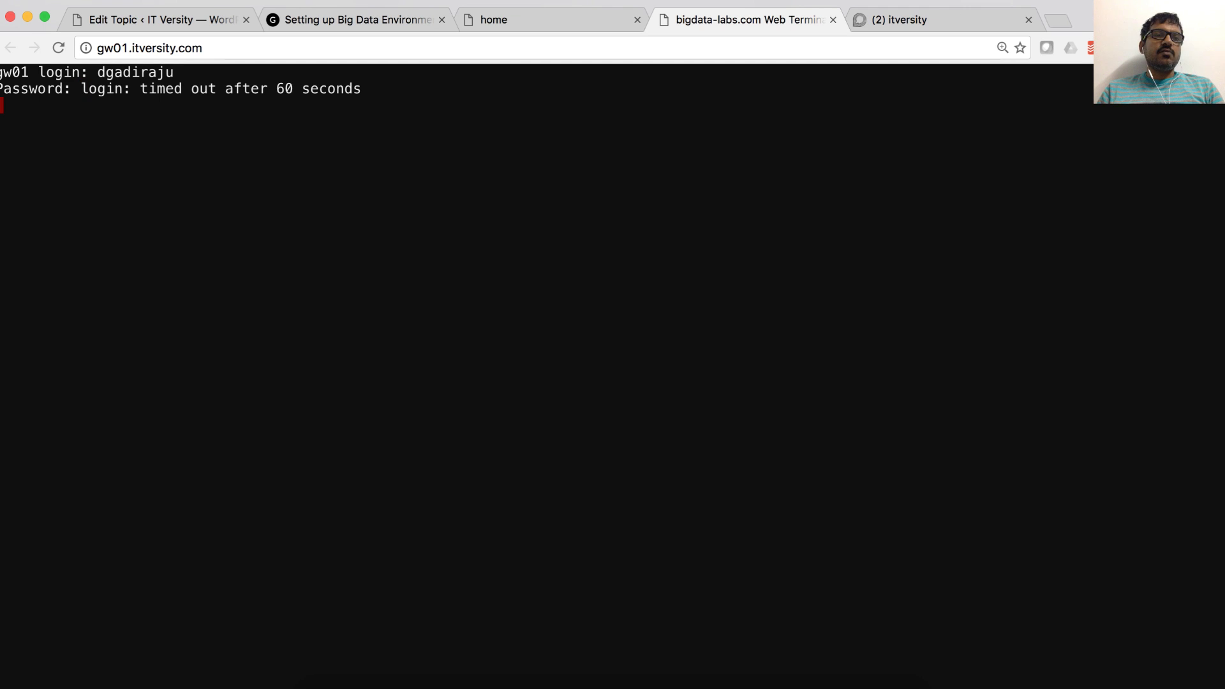
Step: Replace the timed-out console tab with a fresh gw01 console and log in with the lab username and password
click(833, 20)
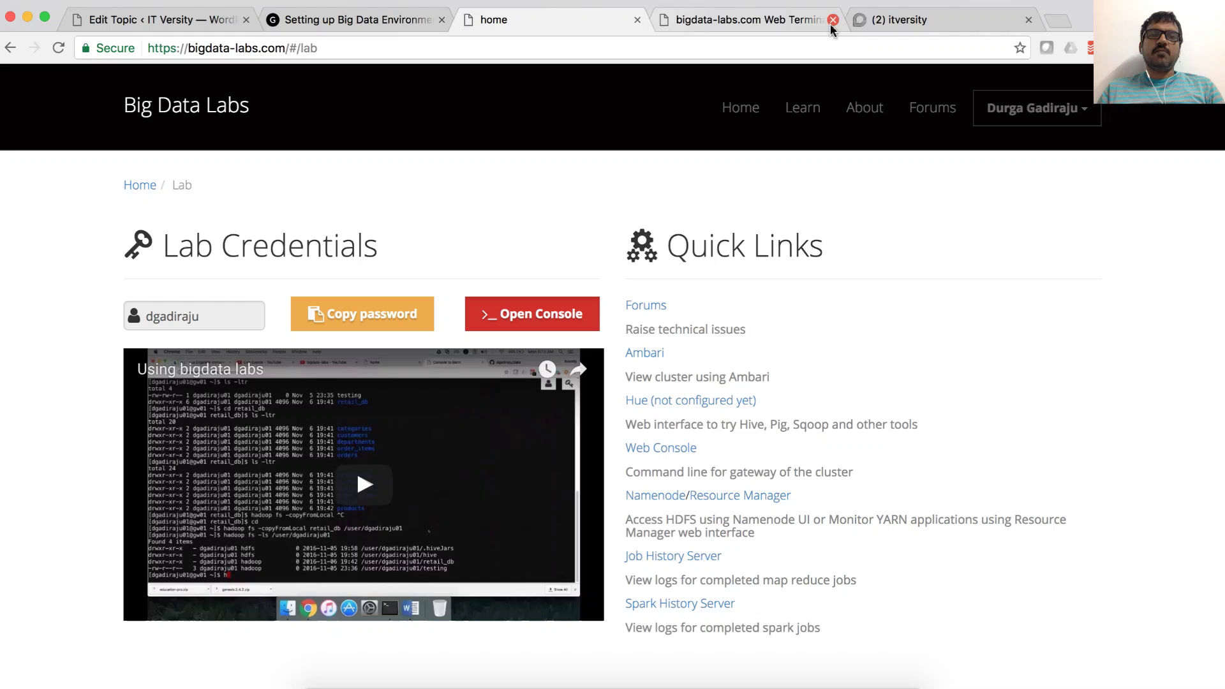
click(570, 324)
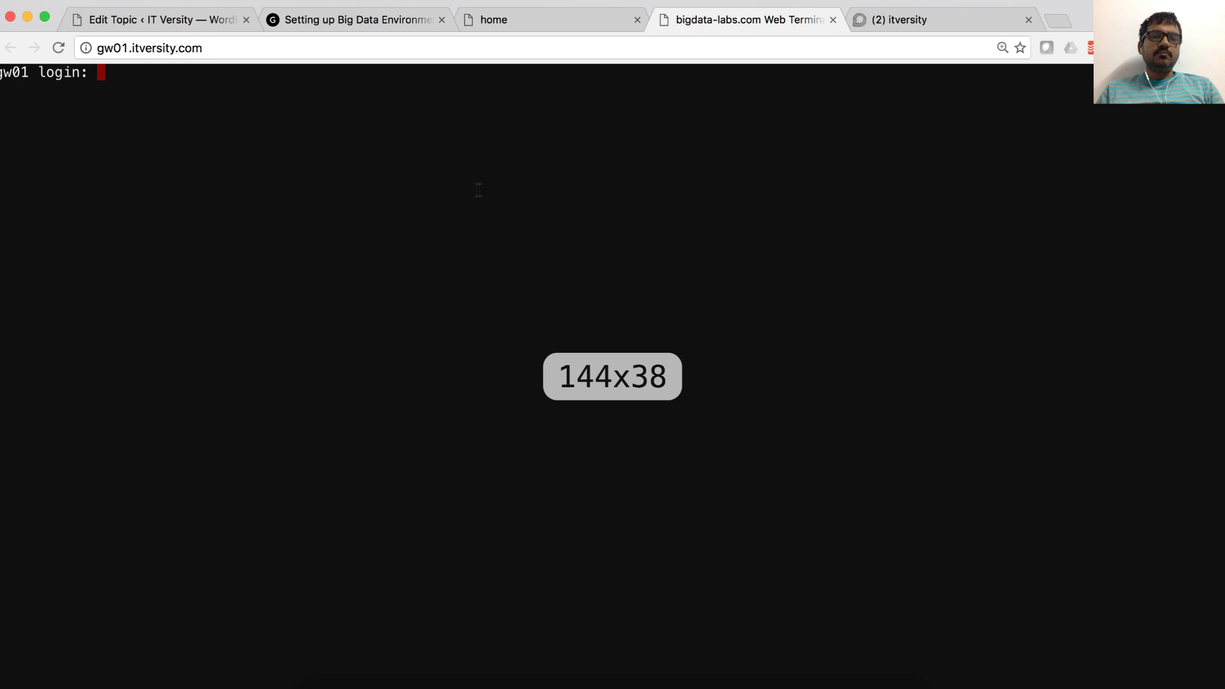
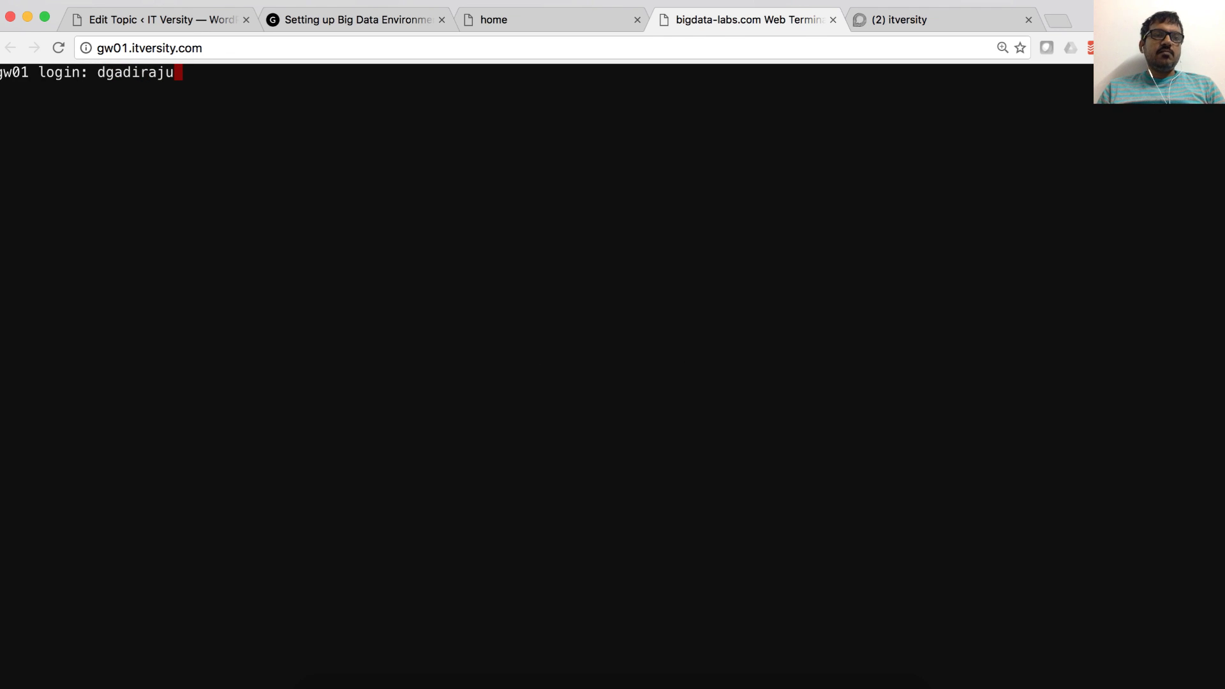
key(Return)
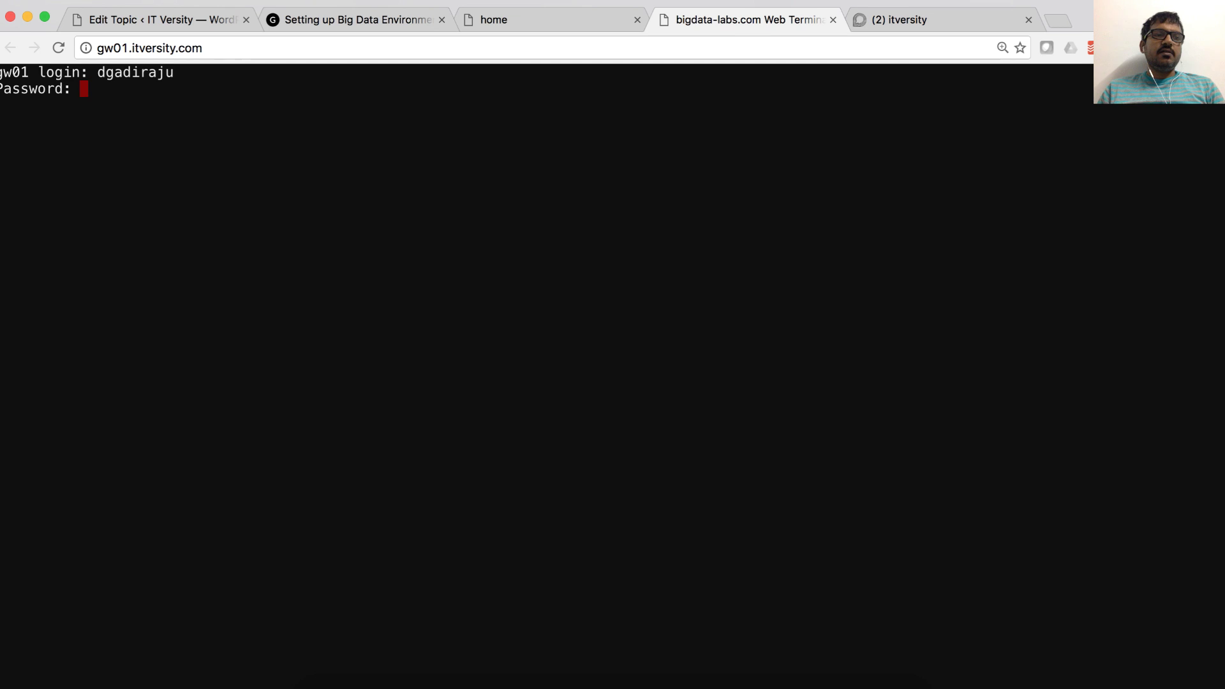
key(Return)
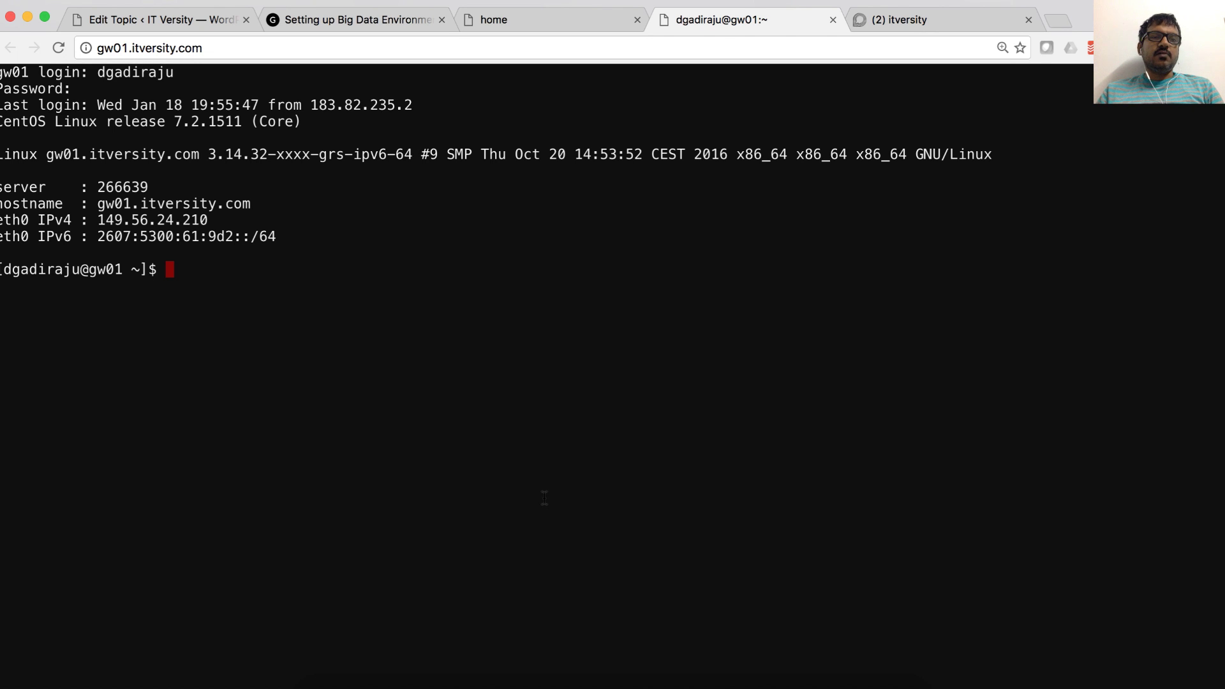
Step: Switch back to the 'Setting up Big Data Environment' article and bring the 'Sign up for lab' steps into view
click(336, 19)
scroll(325, 236, up, 10)
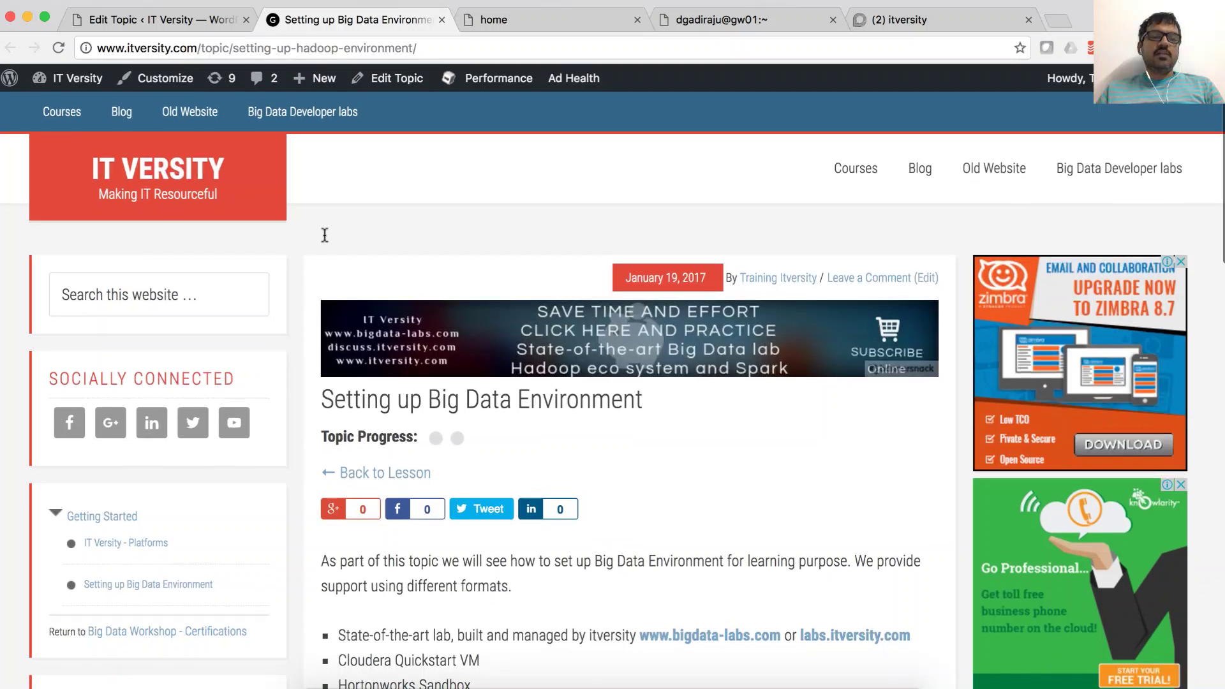
scroll(345, 281, down, 5)
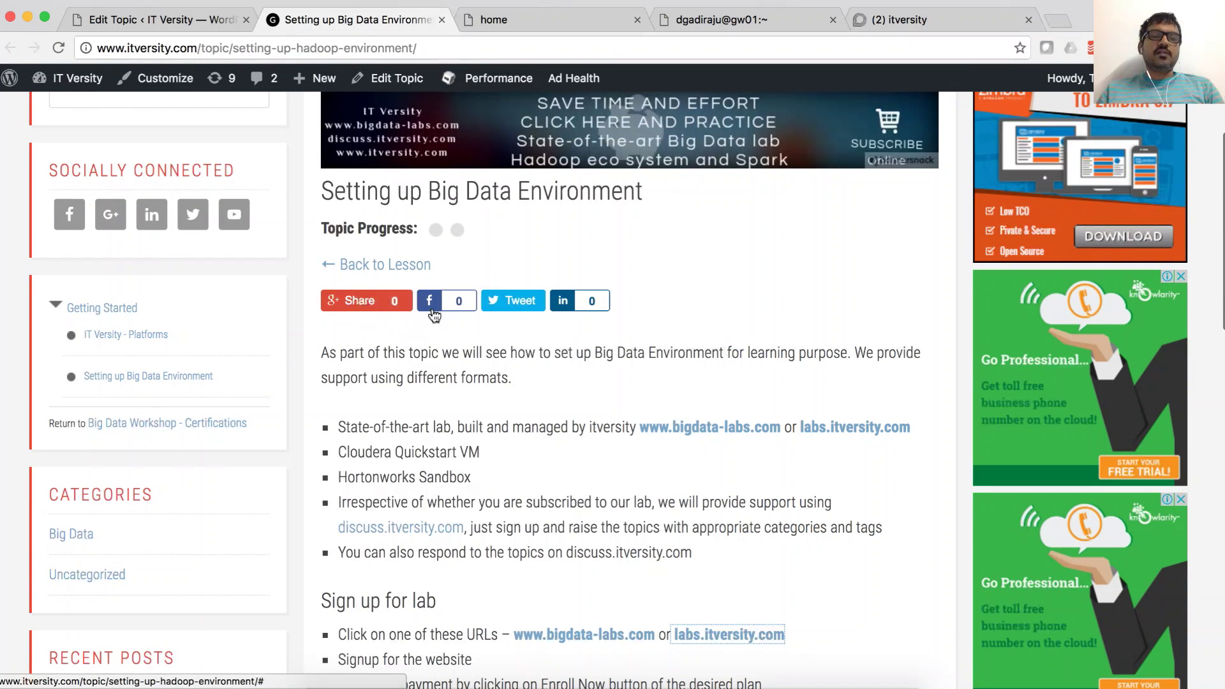